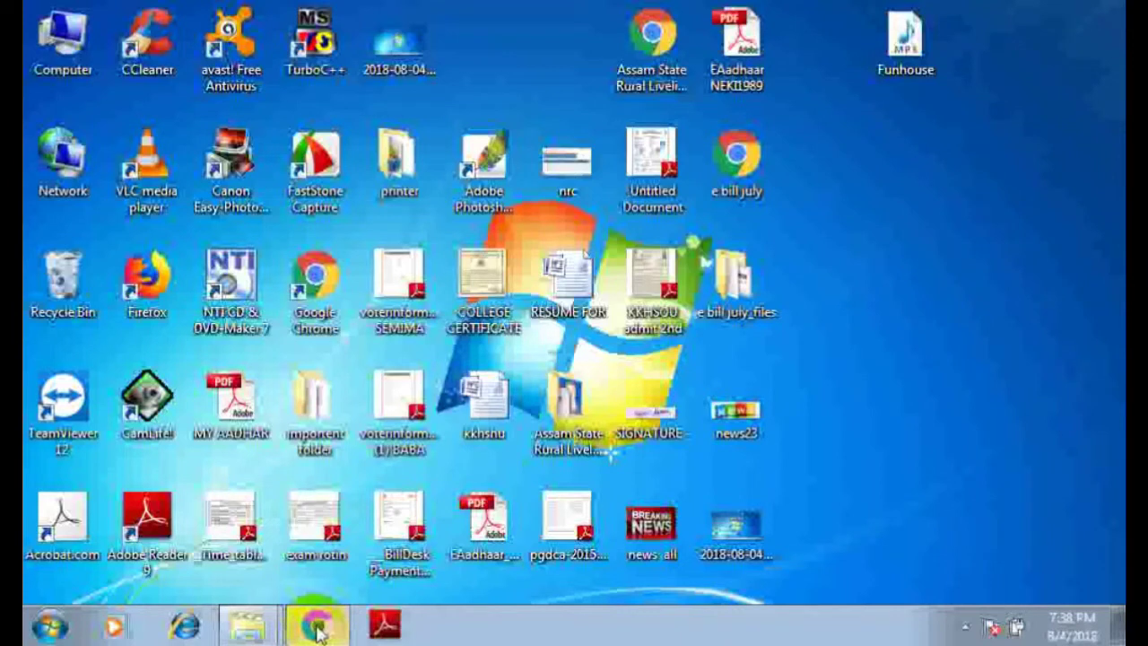
- Relaunch Google Chrome from a fresh window and go to google.com
{"action": "left_click", "coordinate": [319, 628]}
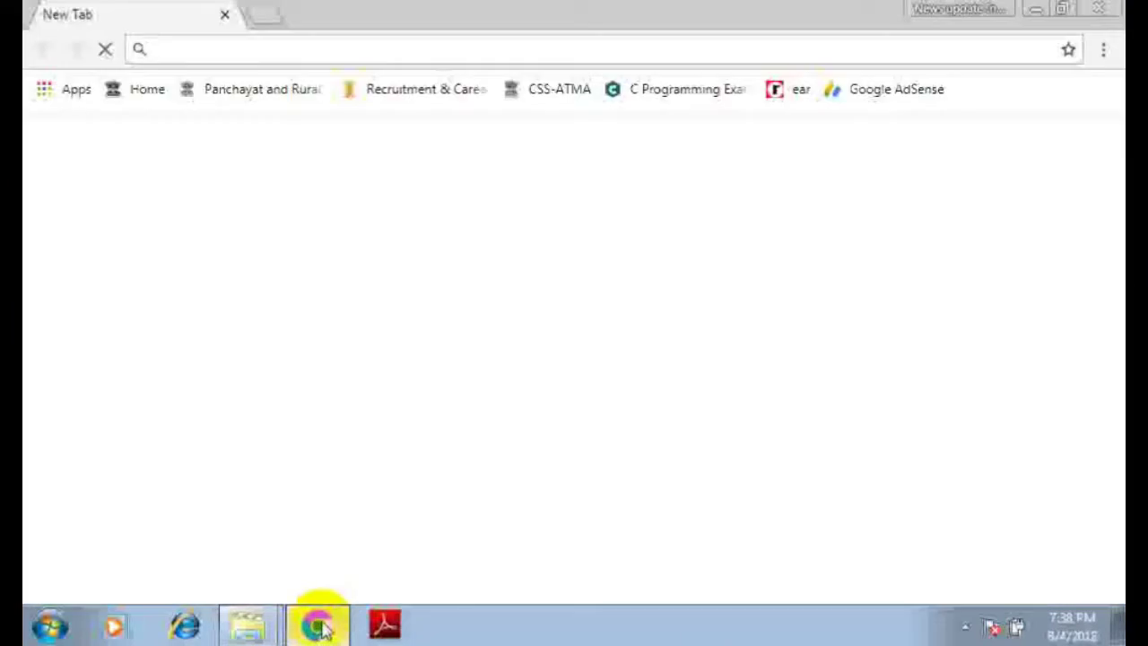
{"action": "left_click", "coordinate": [1110, 22]}
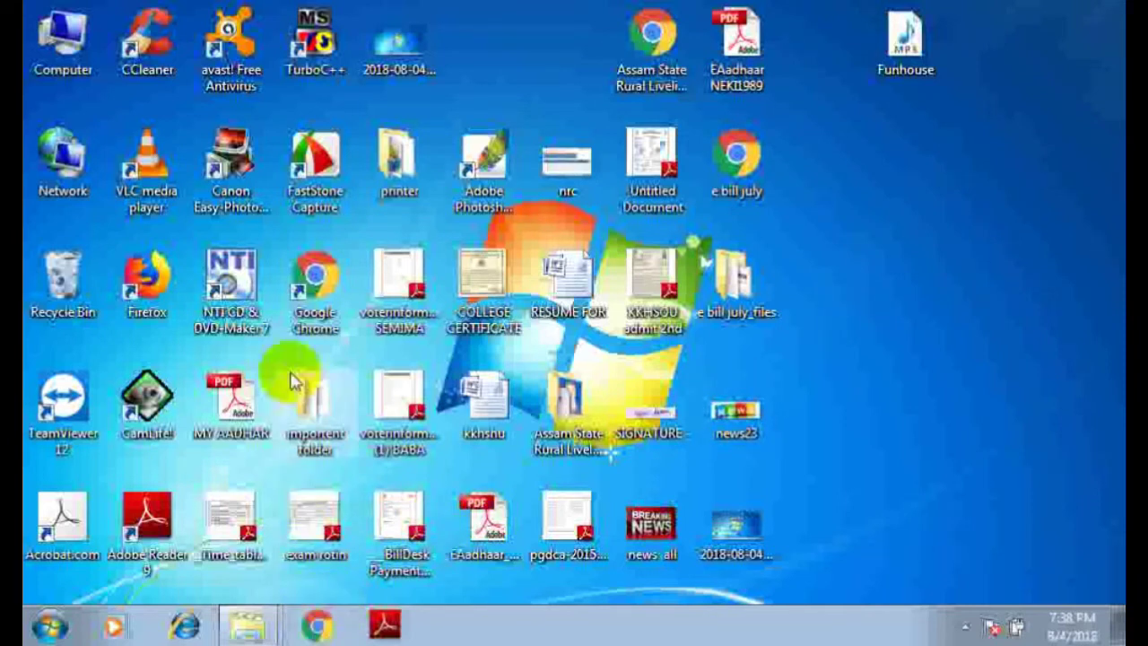
{"action": "double_click", "coordinate": [327, 303]}
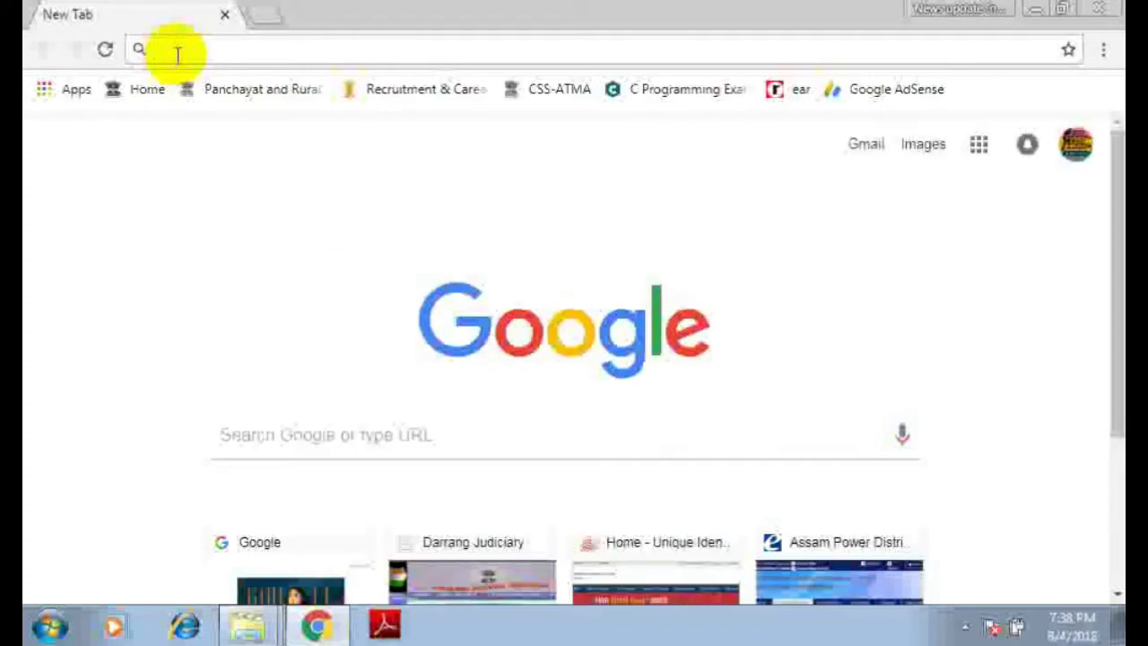
{"action": "type", "text": "google.com"}
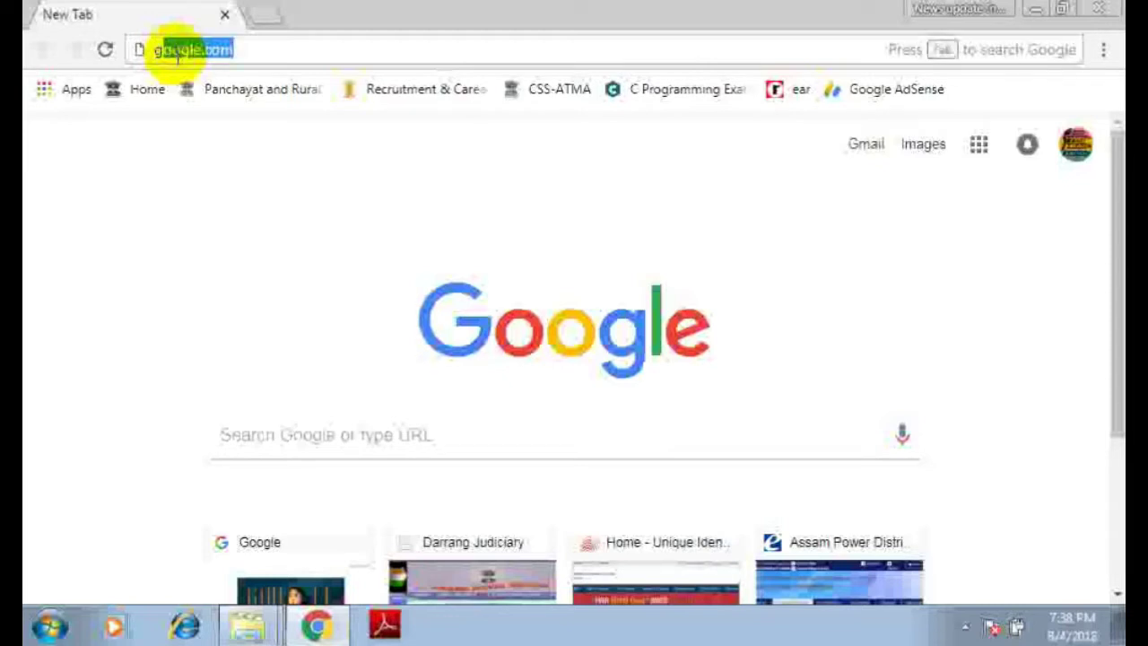
{"action": "key", "text": "Return"}
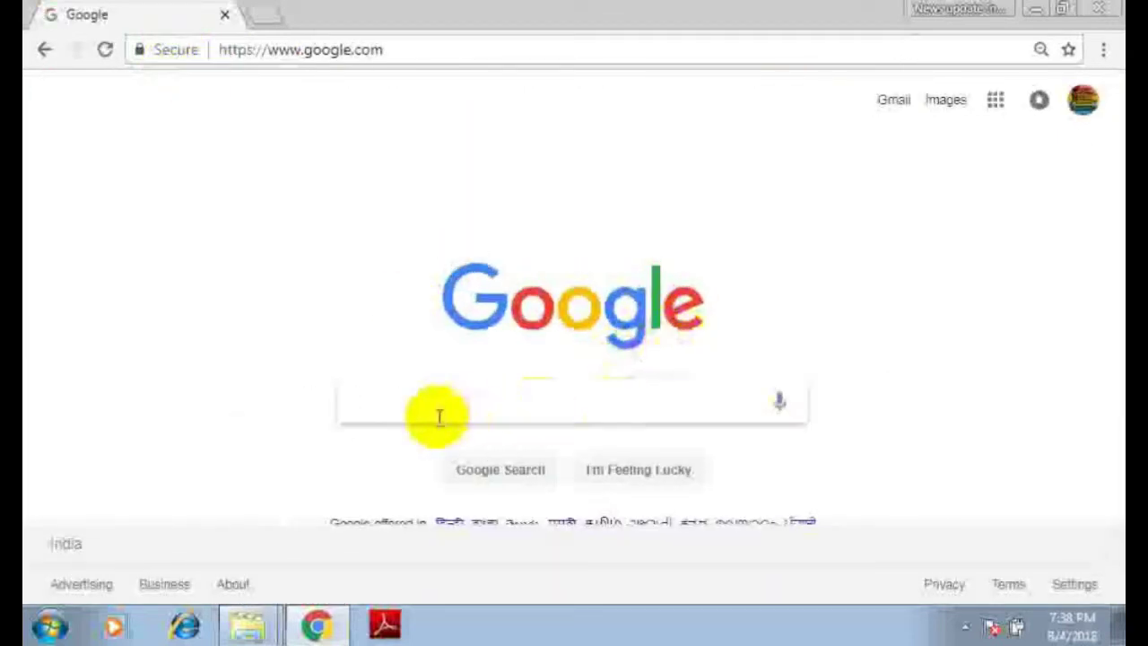
- Search 'national scholarship portal' and open the National Scholarship Portal Home result
{"action": "type", "text": "na"}
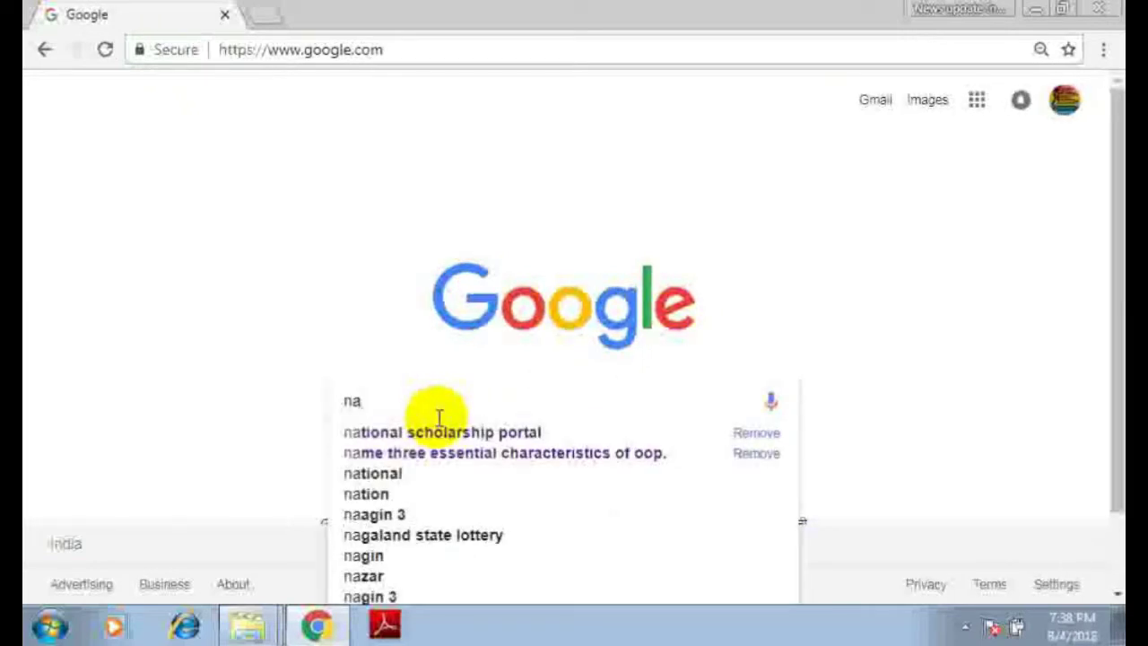
{"action": "key", "text": "Down"}
{"action": "key", "text": "Return"}
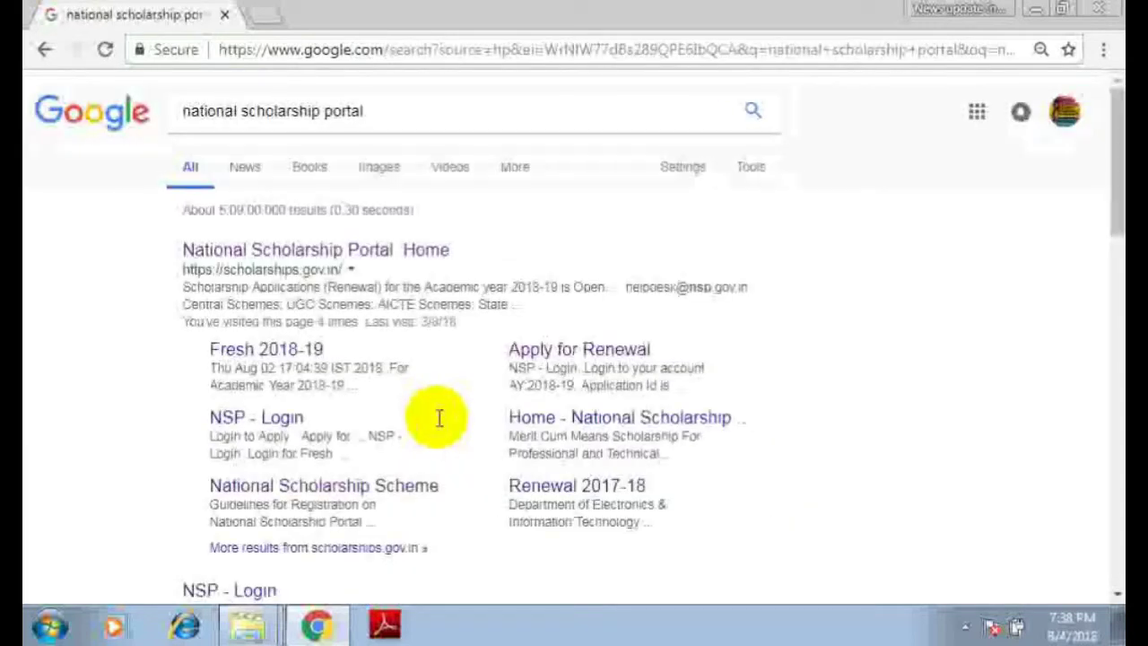
{"action": "left_click", "coordinate": [348, 252]}
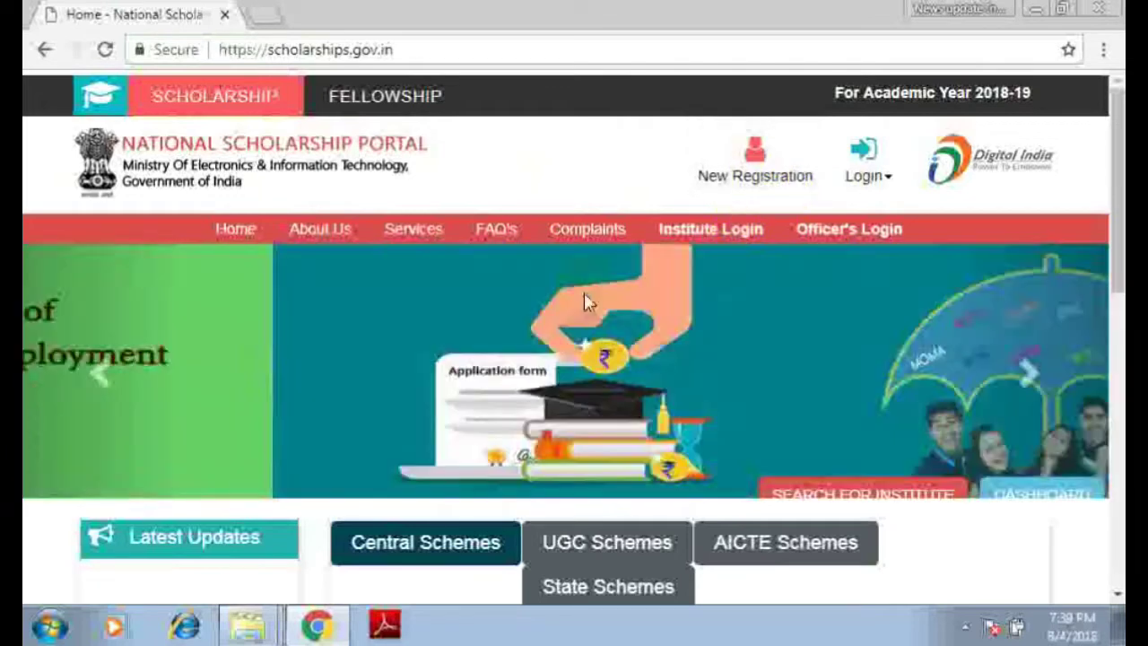
- Choose New Registration in the NSP home page header to load the fresh registration guidelines
{"action": "mouse_move", "coordinate": [870, 206]}
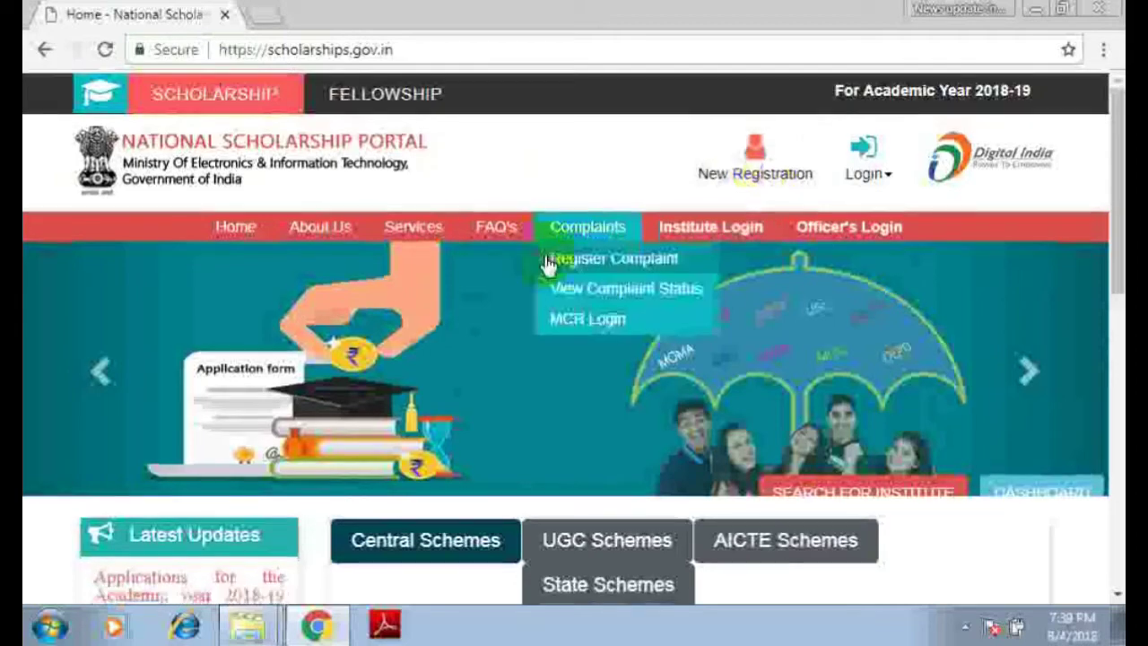
{"action": "scroll", "coordinate": [543, 255], "scroll_direction": "down", "scroll_amount": 2}
{"action": "scroll", "coordinate": [542, 255], "scroll_direction": "up", "scroll_amount": 2}
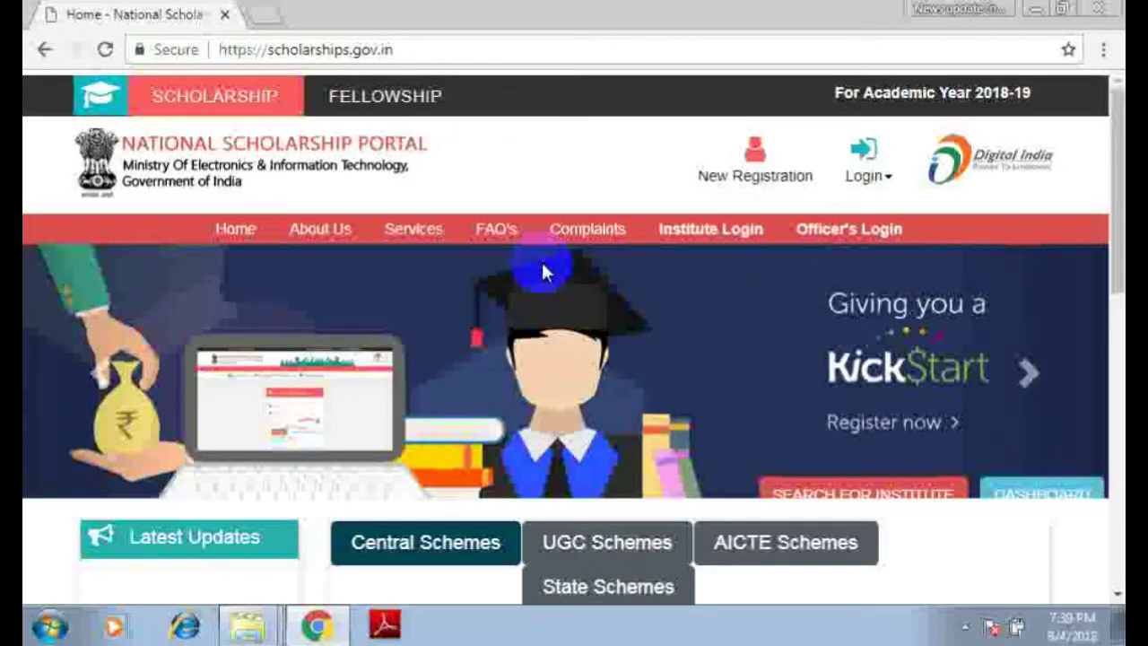
{"action": "left_click", "coordinate": [739, 175]}
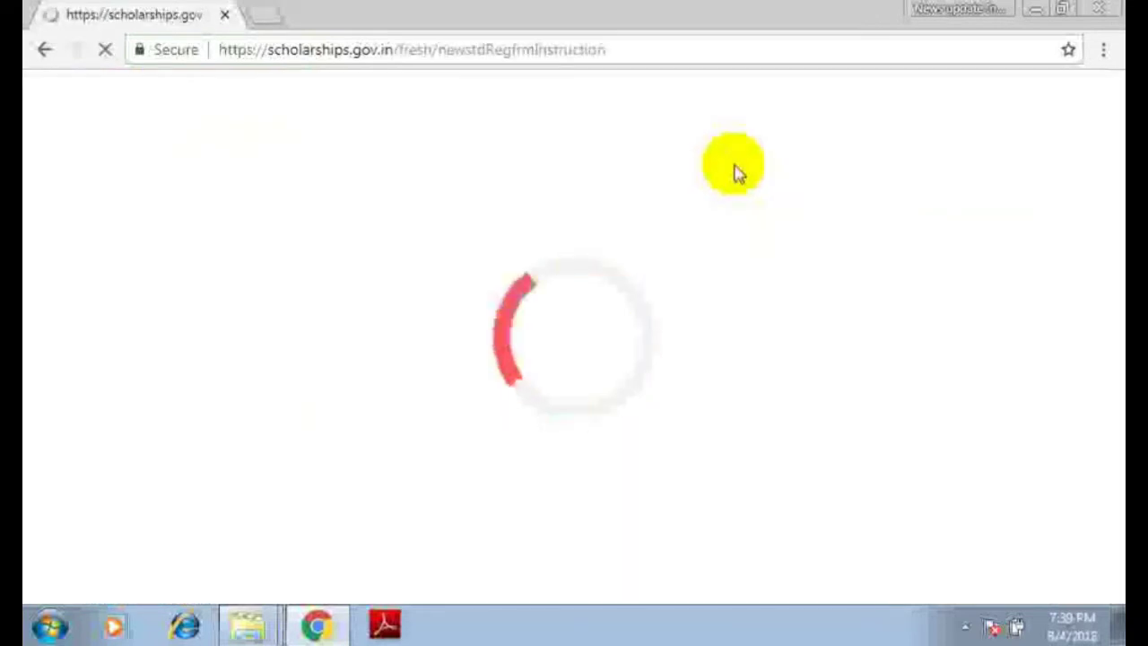
- Select 'New User? Register' and scroll the guidelines down to the Important Note
{"action": "mouse_move", "coordinate": [141, 380]}
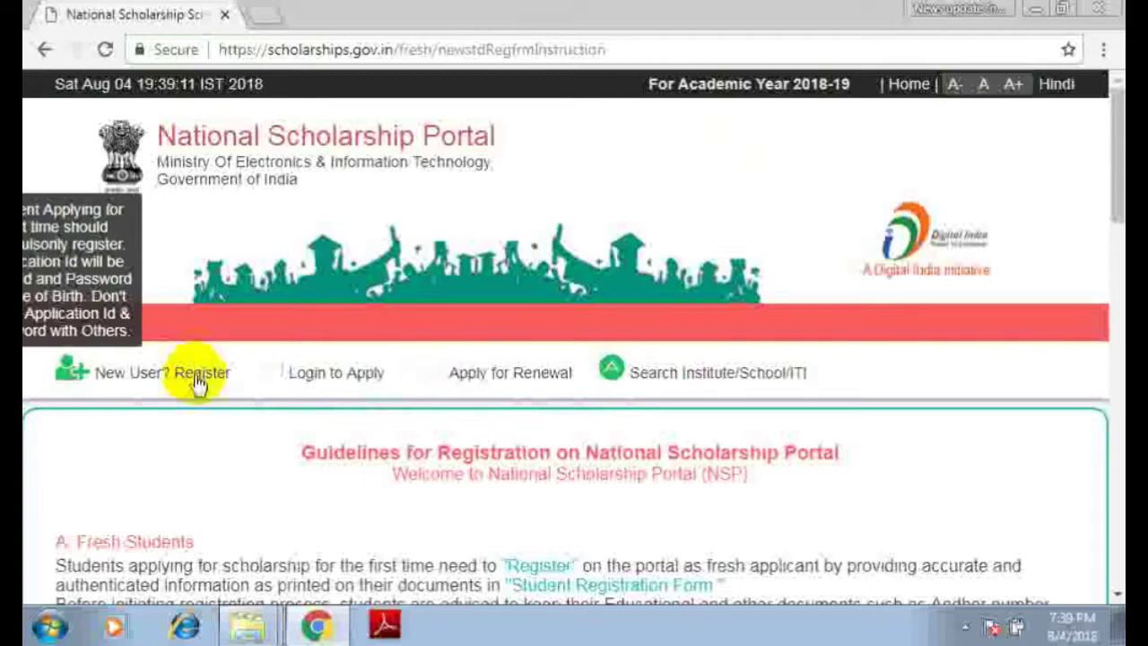
{"action": "left_click", "coordinate": [197, 381]}
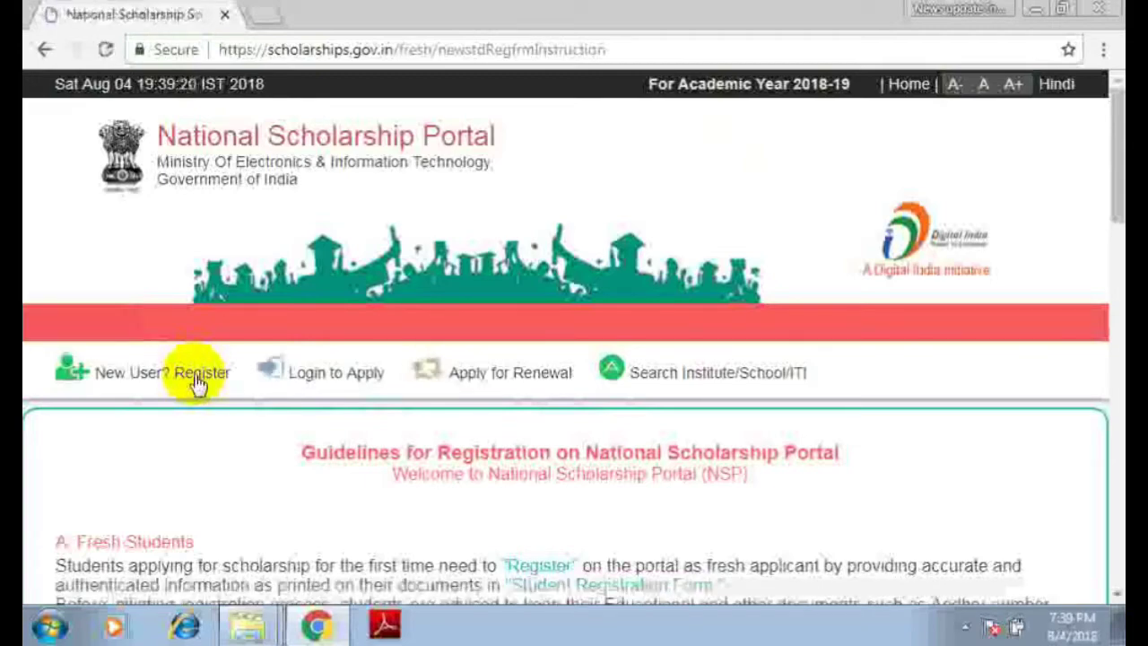
{"action": "scroll", "coordinate": [415, 359], "scroll_direction": "down", "scroll_amount": 6}
{"action": "scroll", "coordinate": [415, 359], "scroll_direction": "up", "scroll_amount": 4}
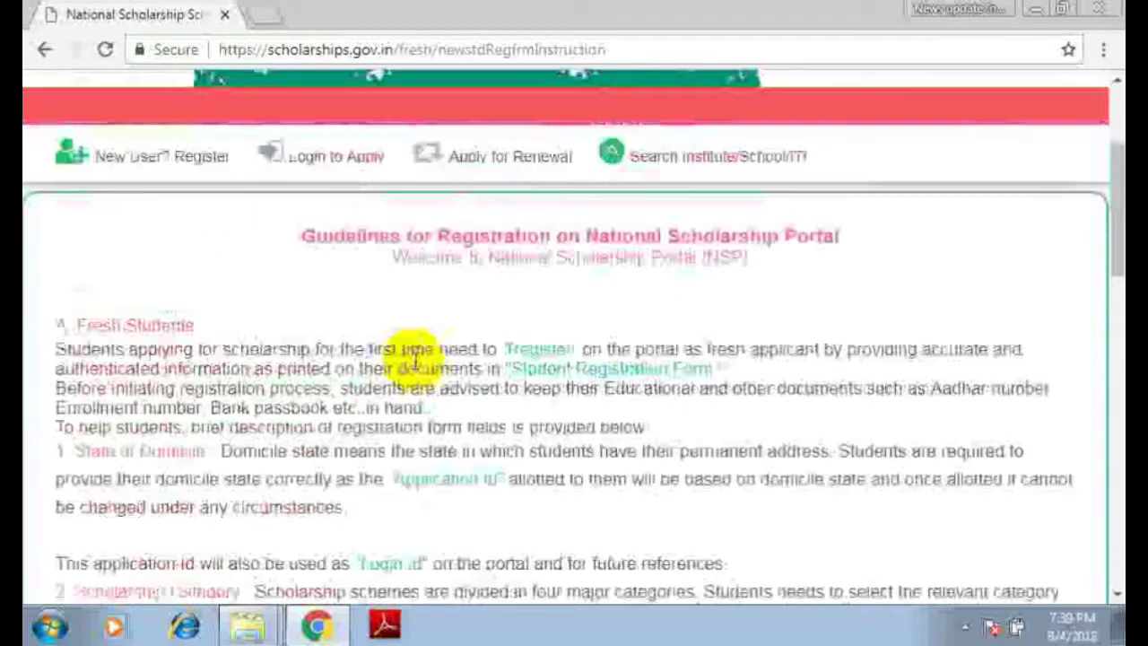
{"action": "scroll", "coordinate": [892, 264], "scroll_direction": "down", "scroll_amount": 15}
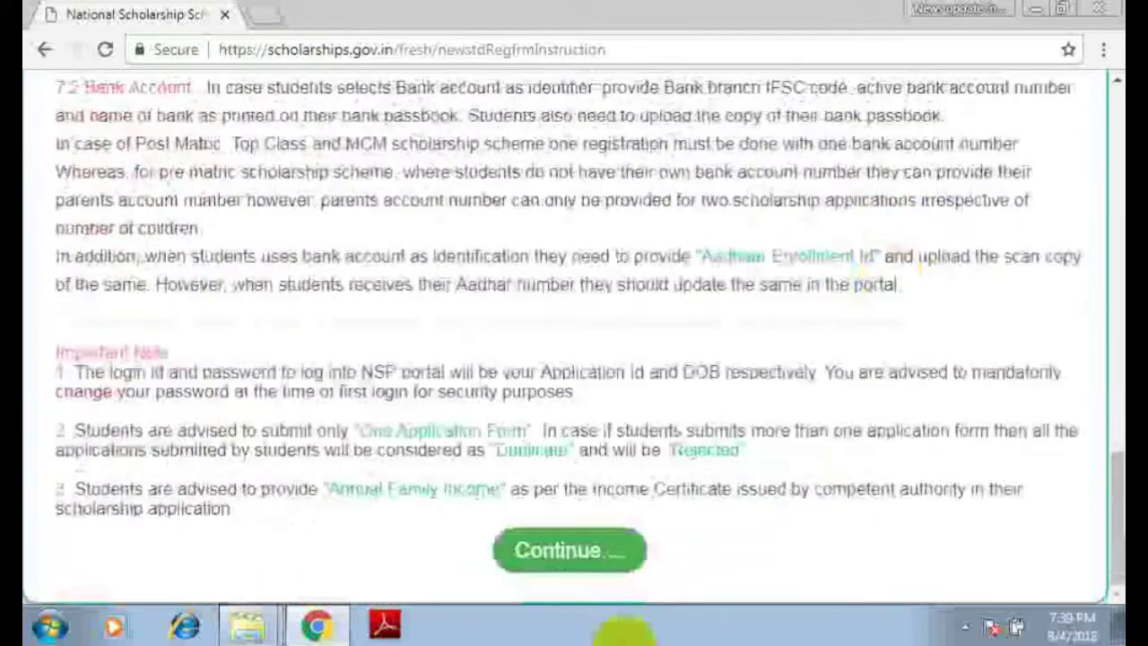
- Continue to the Fresh Registration form and set State of Domicile to ASSAM
{"action": "left_click", "coordinate": [573, 576]}
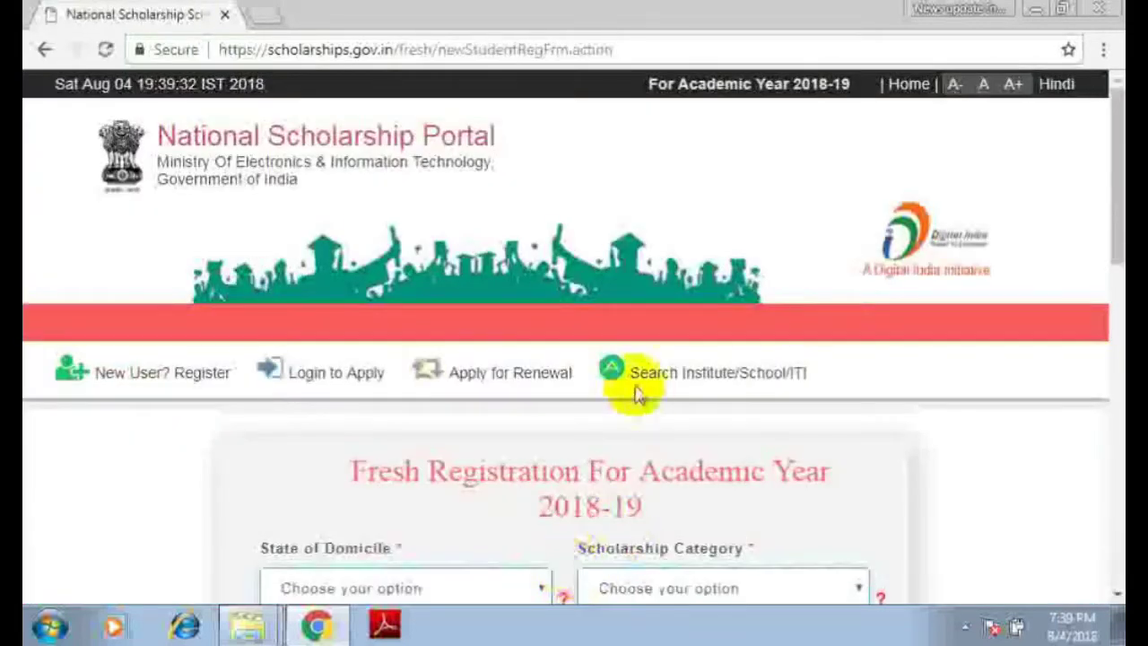
{"action": "scroll", "coordinate": [659, 386], "scroll_direction": "down", "scroll_amount": 2}
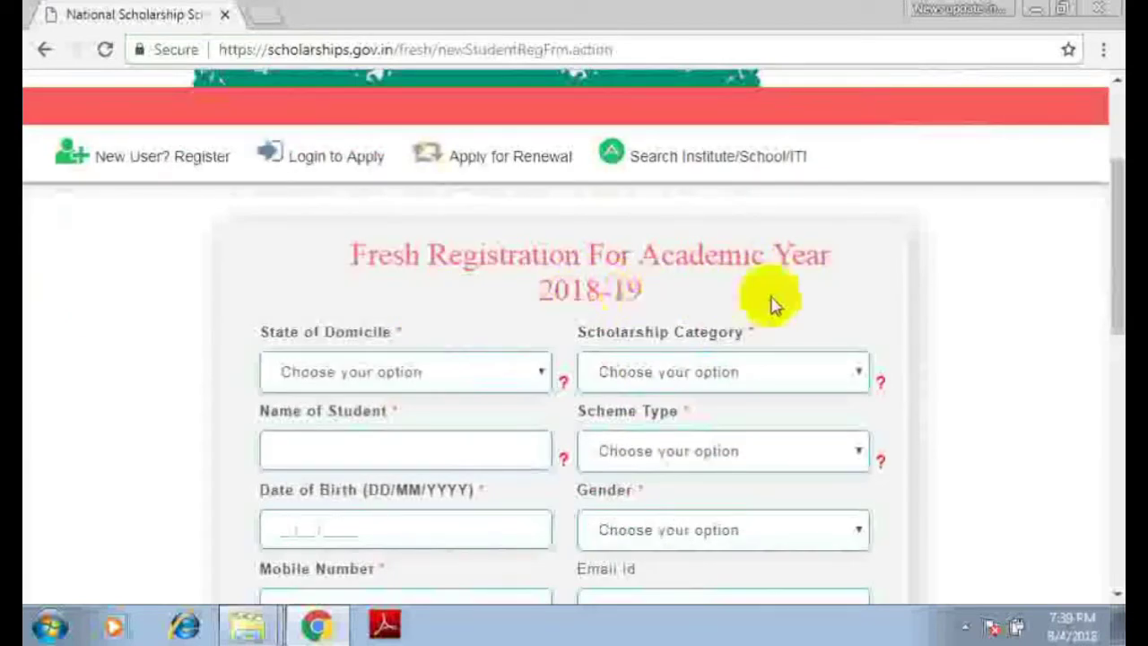
{"action": "mouse_move", "coordinate": [499, 384]}
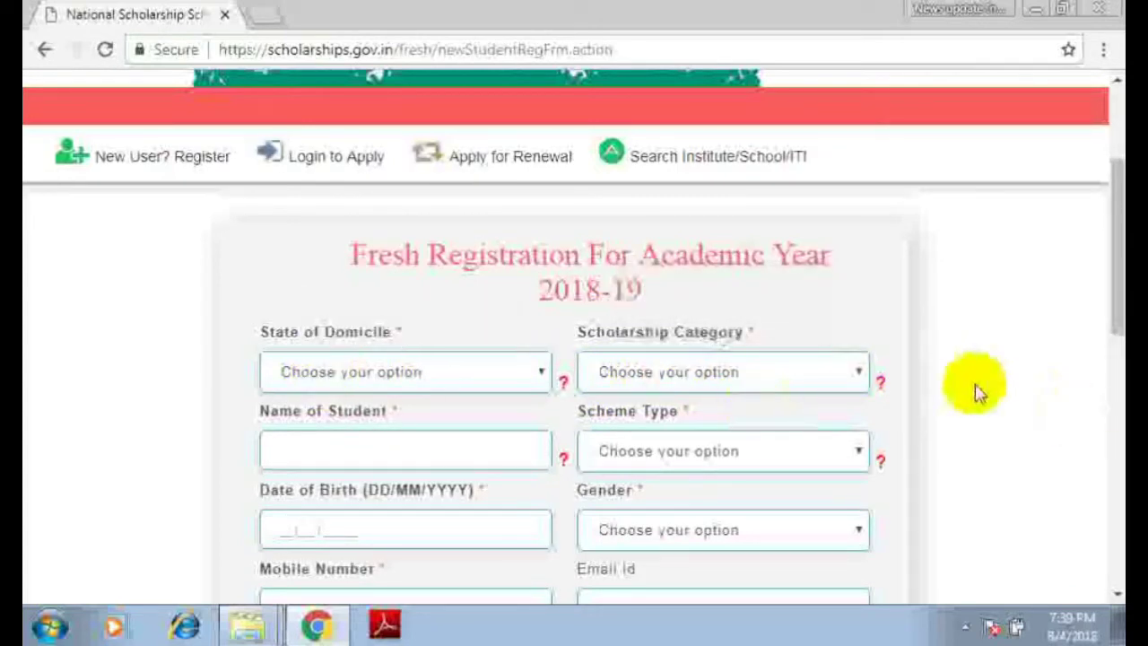
{"action": "left_click", "coordinate": [350, 380]}
{"action": "left_click", "coordinate": [336, 71]}
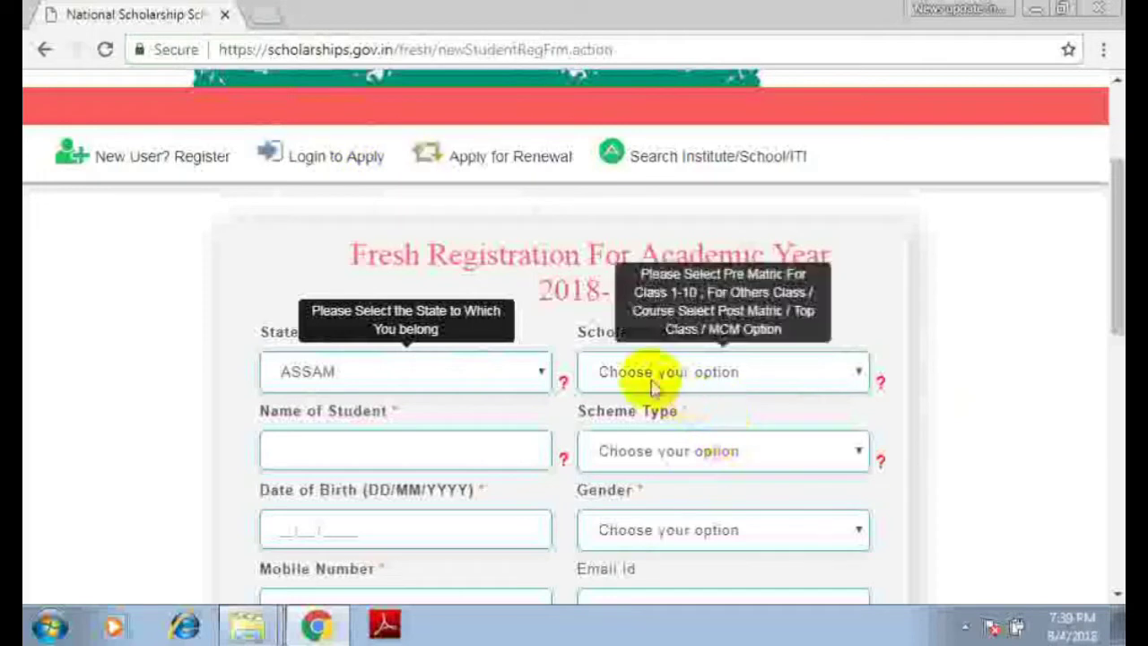
- Set Scholarship Category to Pre Matric and dismiss the name field's autofill suggestions
{"action": "left_click", "coordinate": [727, 375]}
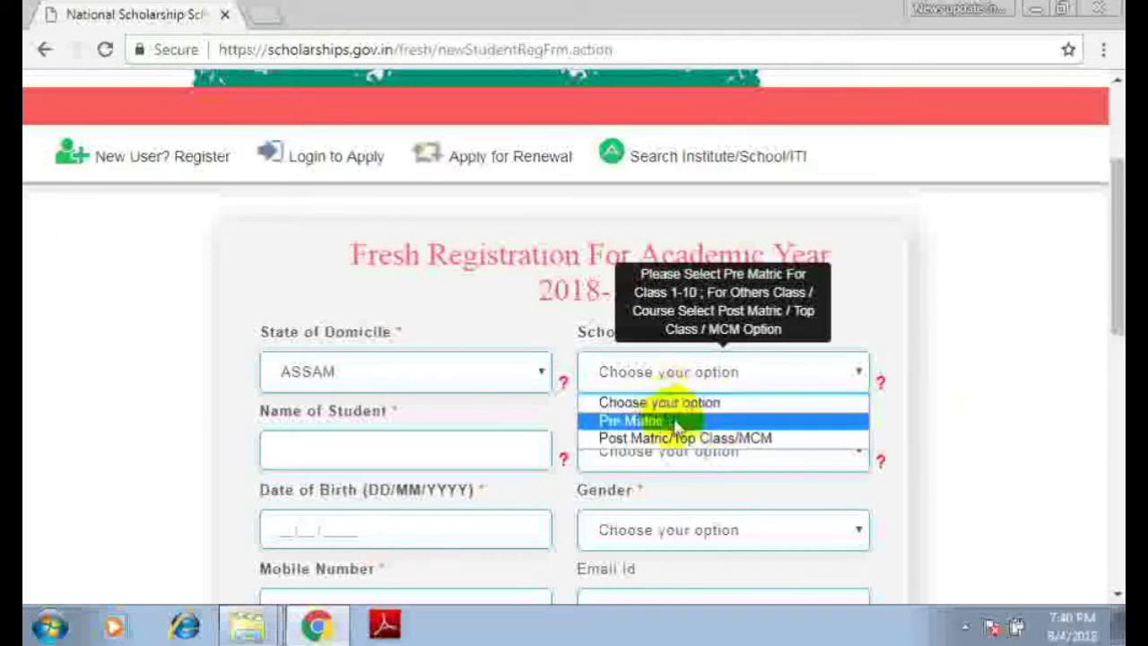
{"action": "left_click", "coordinate": [674, 420]}
{"action": "left_click", "coordinate": [756, 376]}
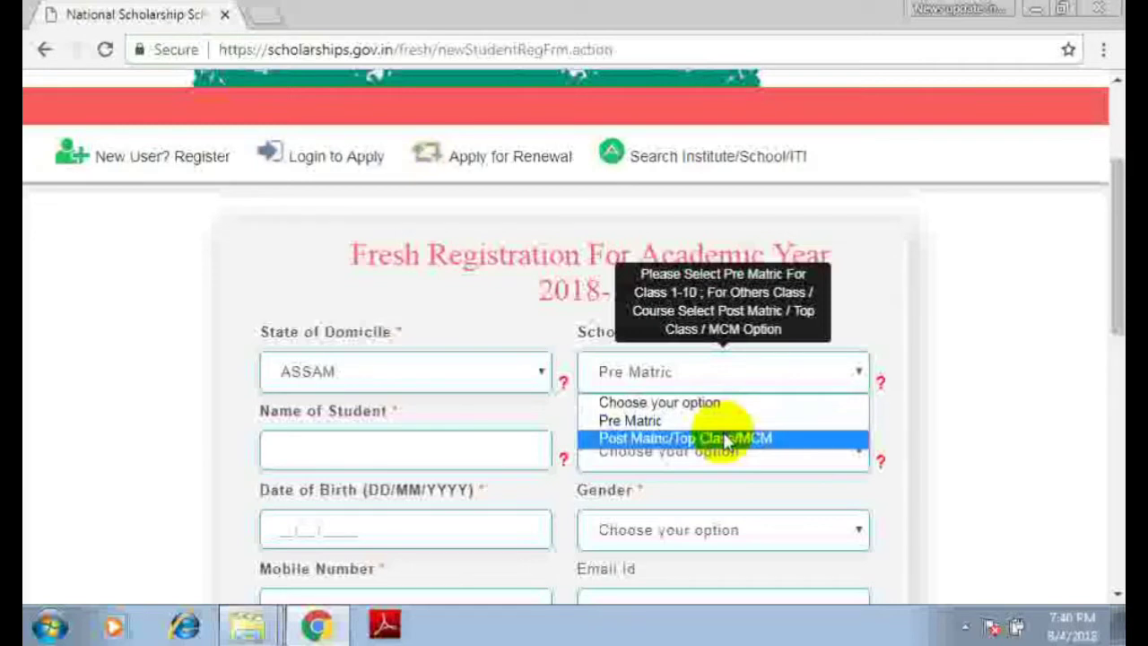
{"action": "left_click", "coordinate": [725, 438]}
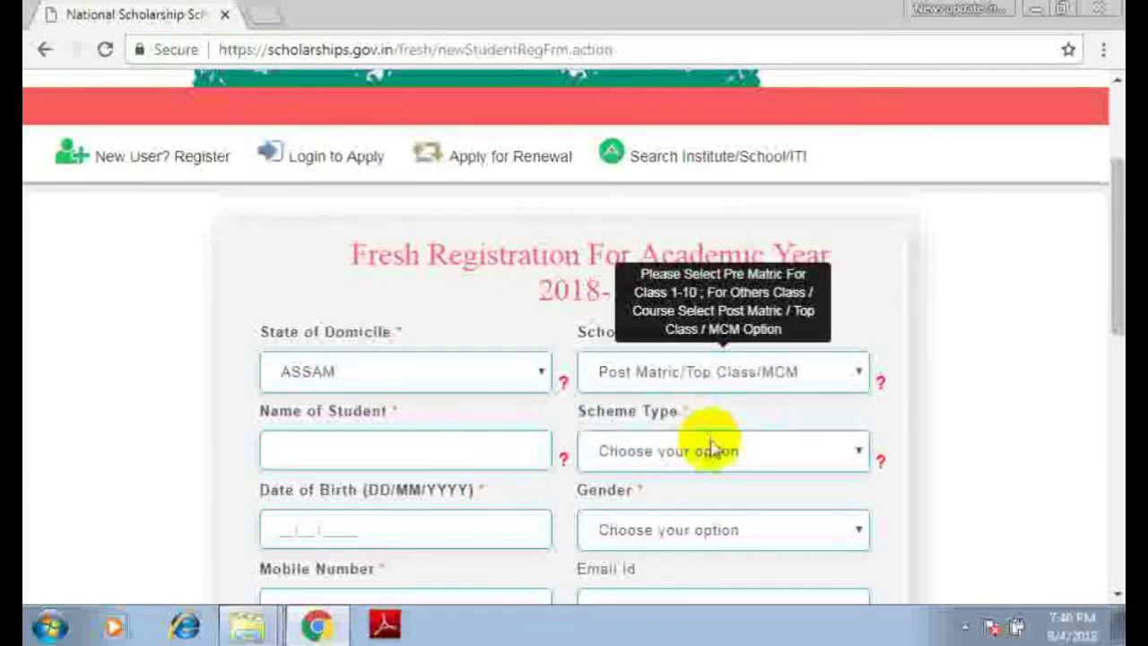
{"action": "left_click", "coordinate": [807, 384]}
{"action": "left_click", "coordinate": [728, 417]}
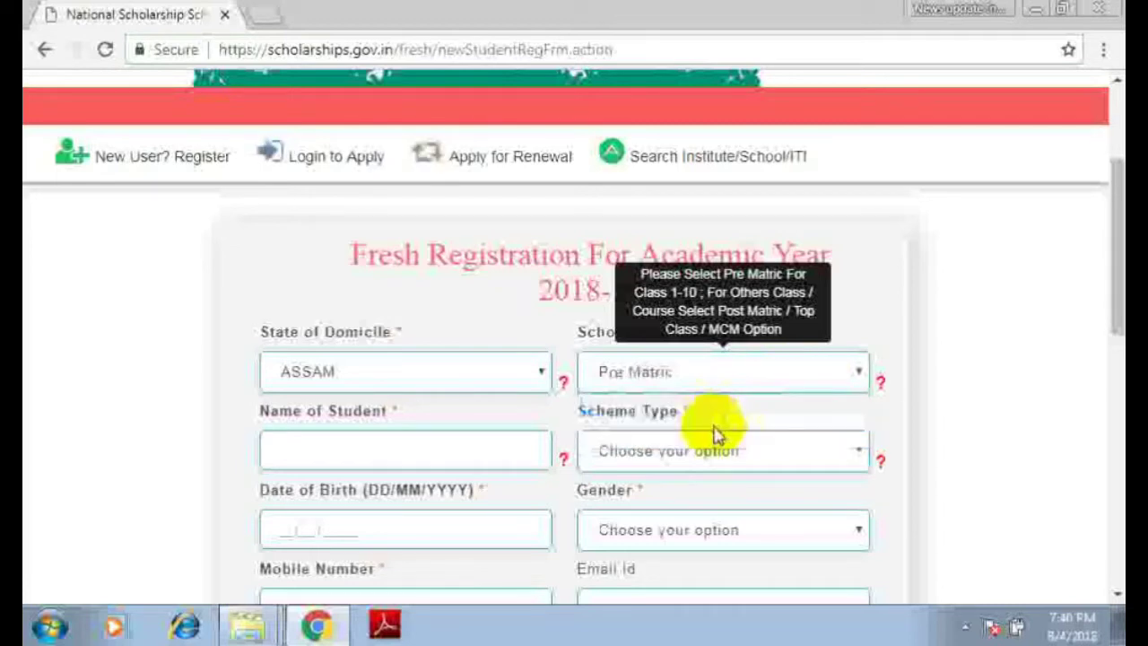
{"action": "left_click", "coordinate": [296, 457]}
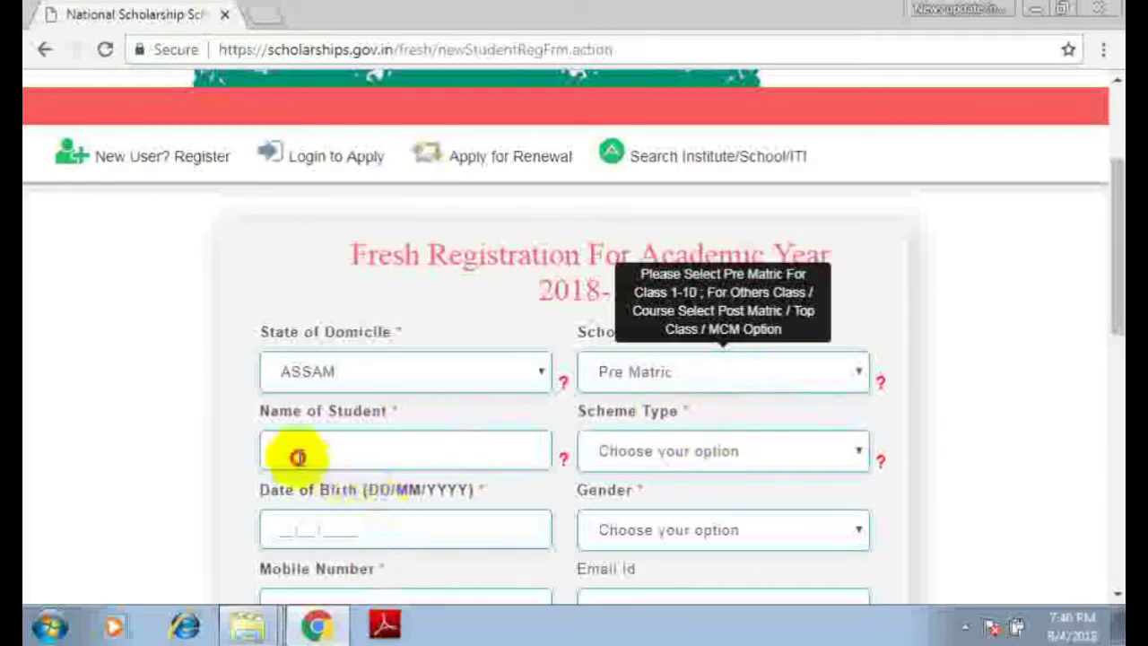
{"action": "left_click", "coordinate": [409, 452]}
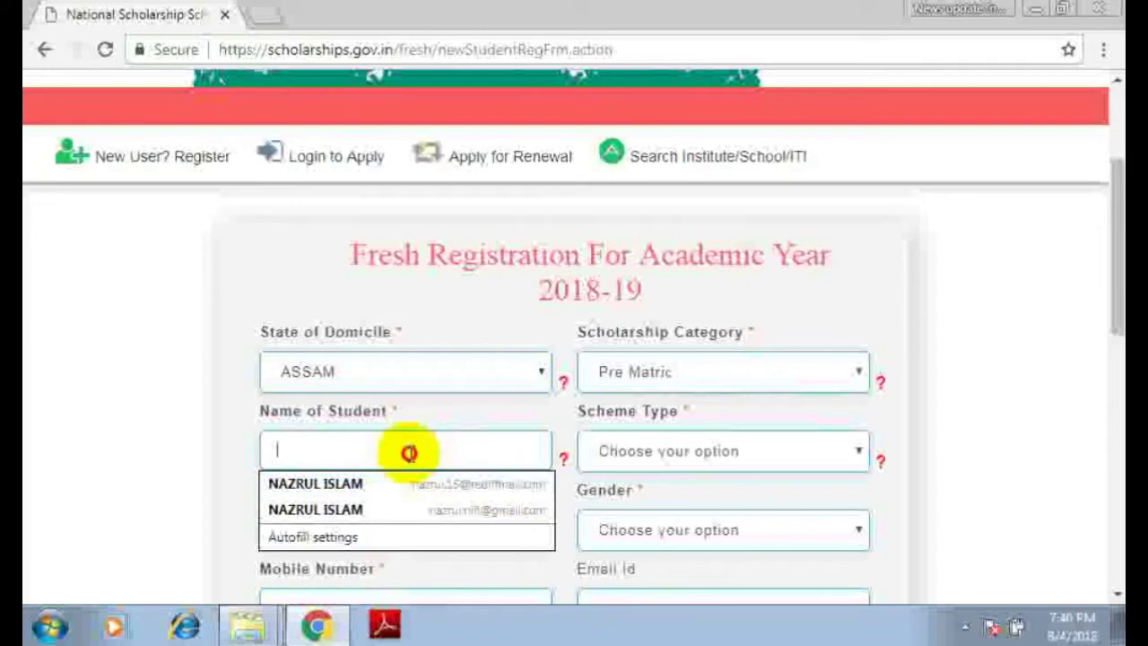
{"action": "left_click", "coordinate": [981, 397]}
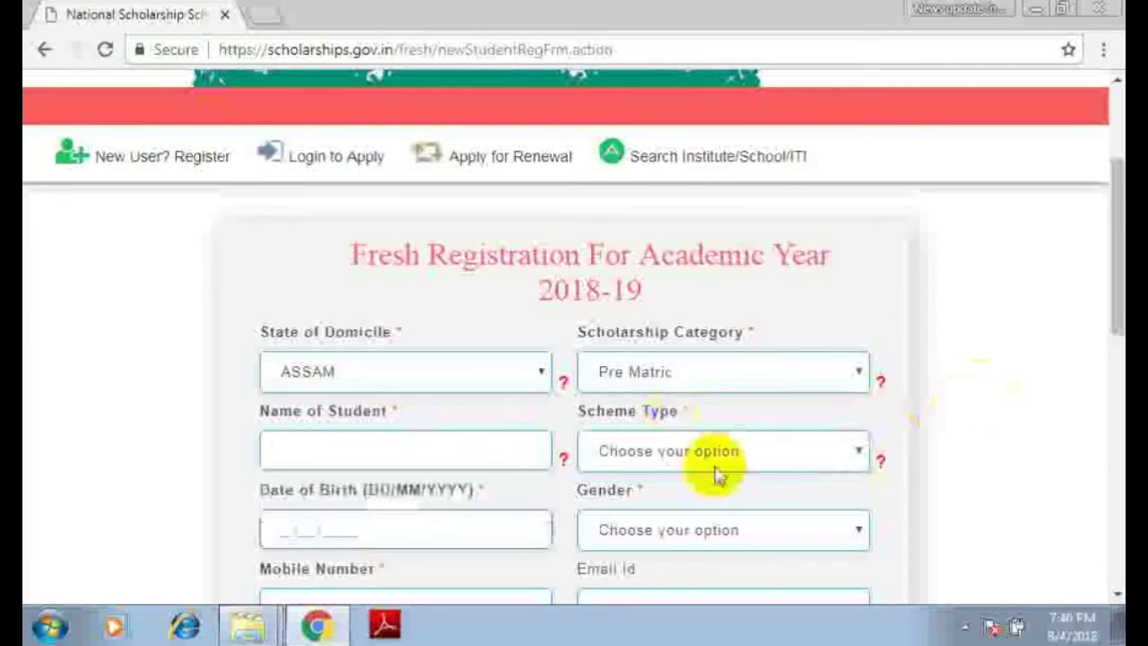
- Set Scheme Type to Scholarship Scheme
{"action": "scroll", "coordinate": [759, 430], "scroll_direction": "down", "scroll_amount": 1}
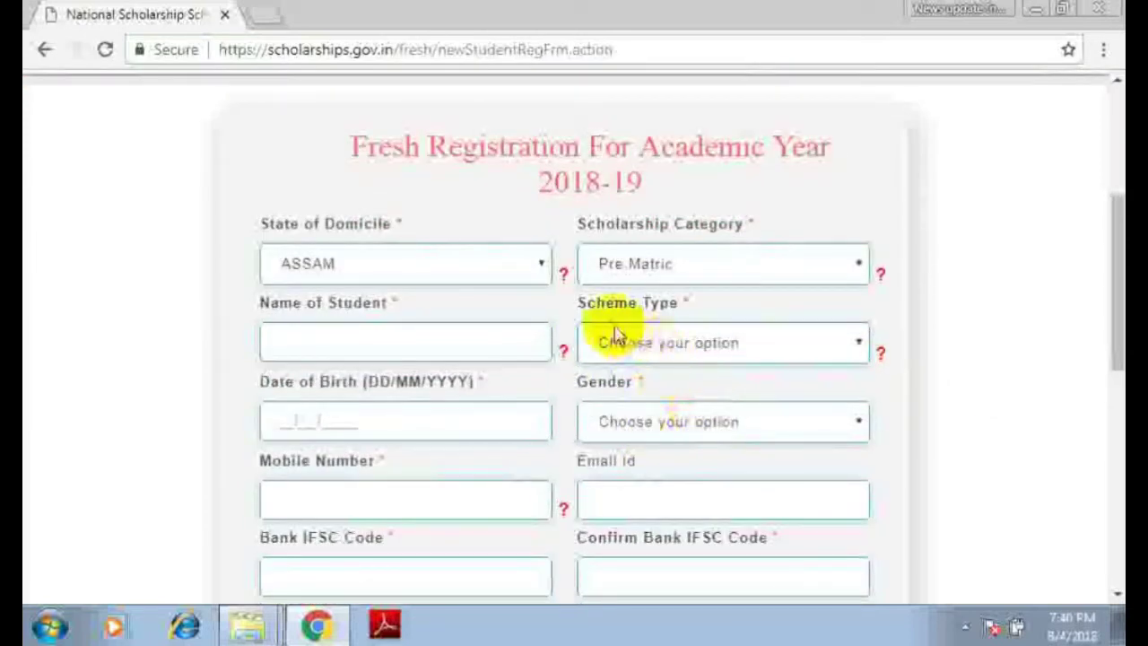
{"action": "left_click", "coordinate": [686, 347]}
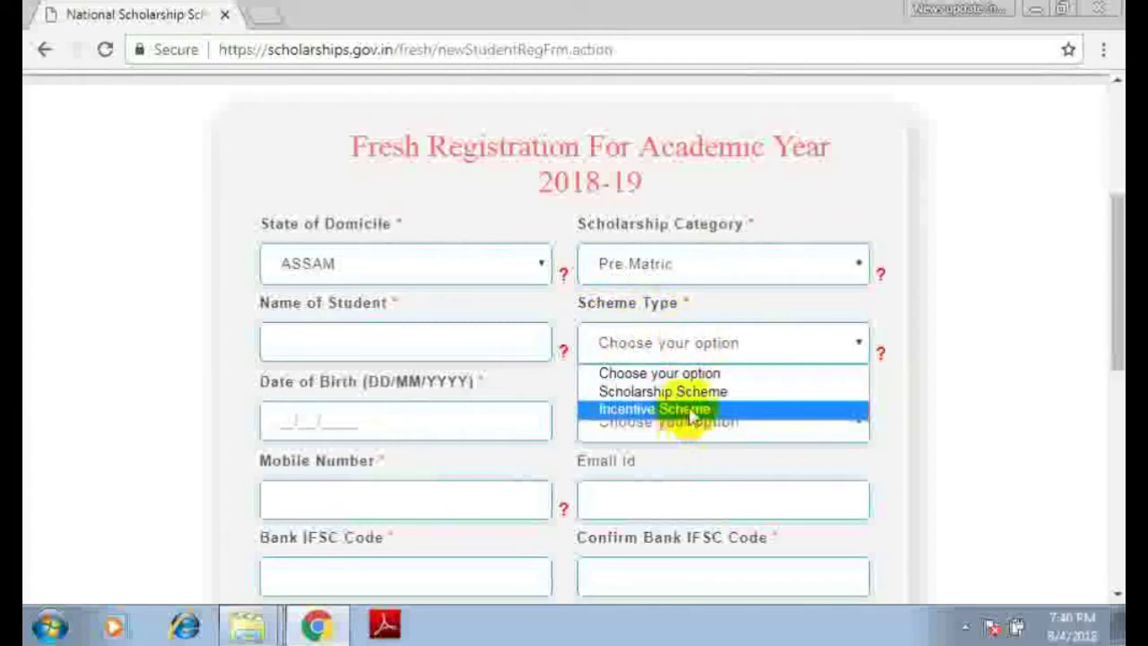
{"action": "left_click", "coordinate": [687, 391]}
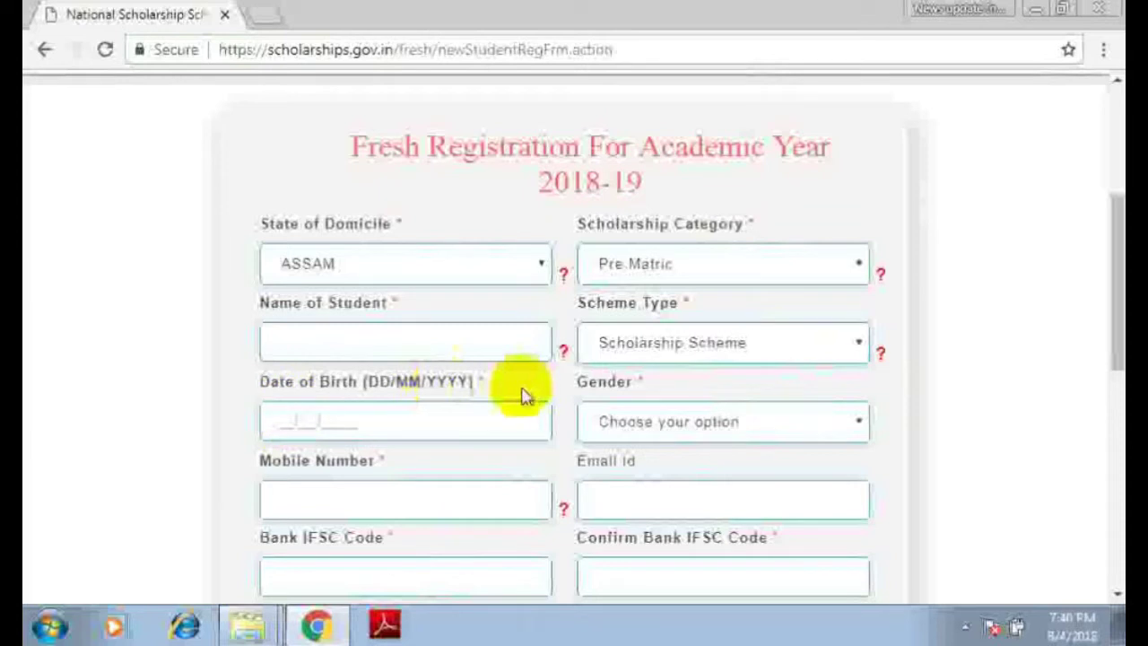
- Inspect the Date of Birth calendar and Gender list unchanged, then dismiss autofill on the mobile field
{"action": "left_click", "coordinate": [322, 414]}
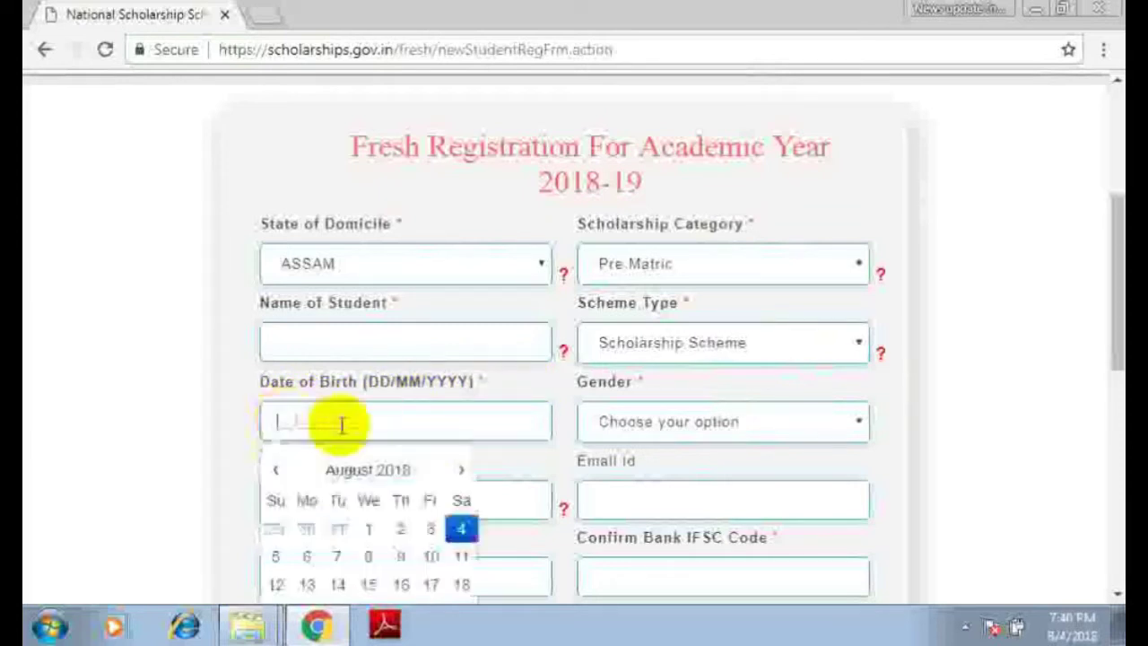
{"action": "left_click", "coordinate": [1073, 399]}
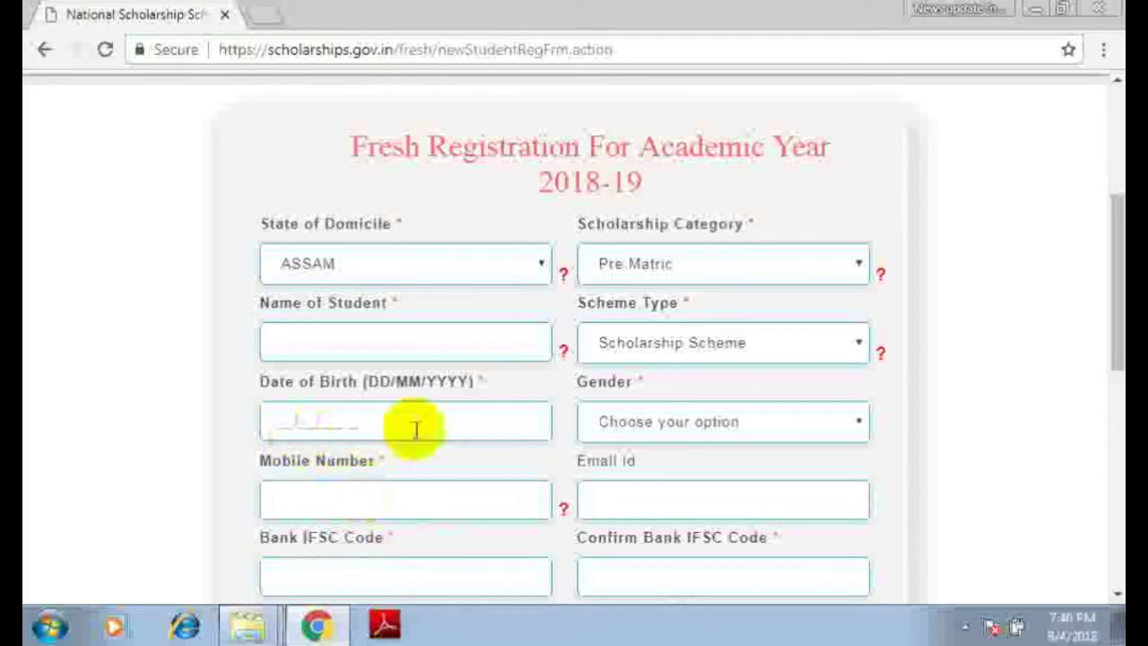
{"action": "left_click", "coordinate": [652, 439]}
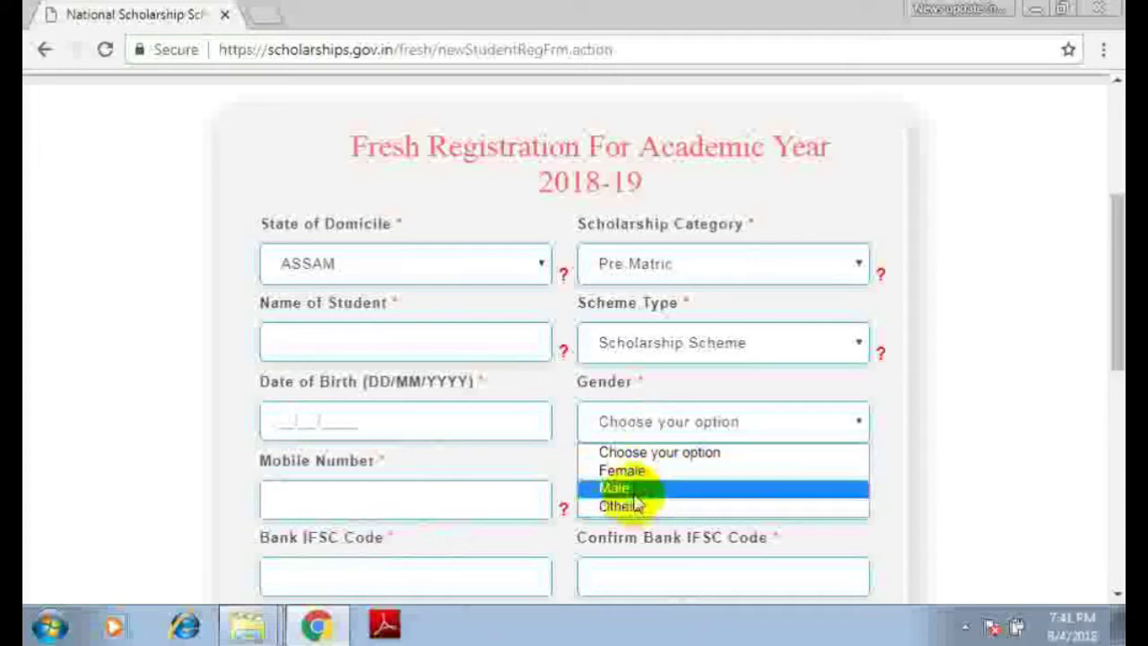
{"action": "left_click", "coordinate": [948, 440]}
{"action": "scroll", "coordinate": [410, 487], "scroll_direction": "down", "scroll_amount": 1}
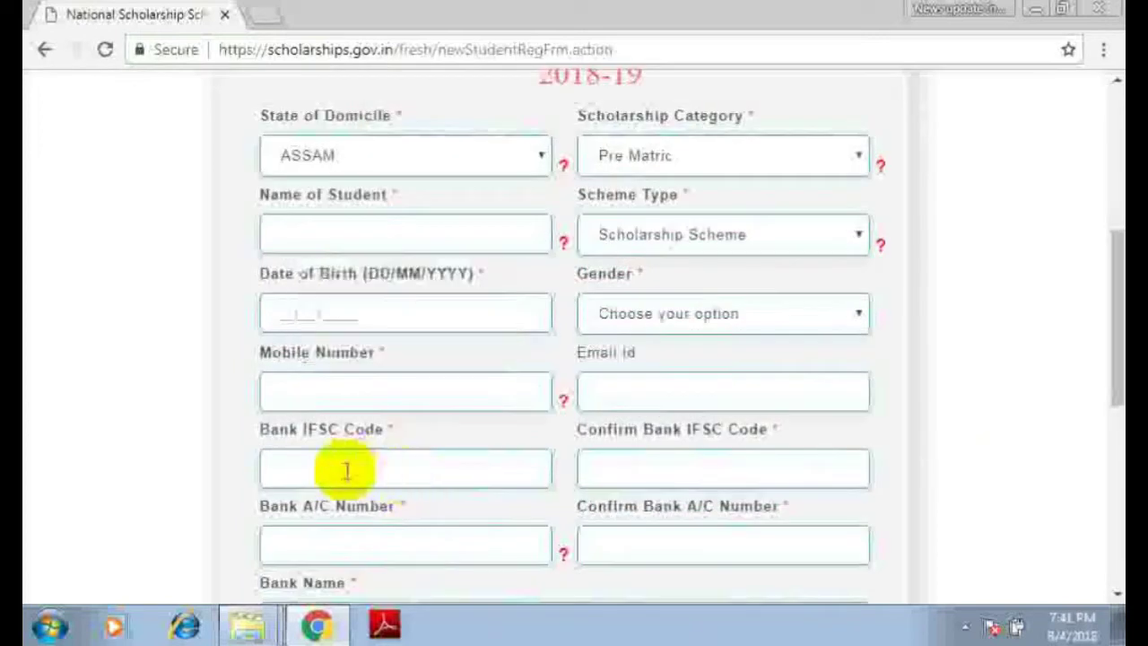
{"action": "left_click", "coordinate": [297, 391]}
{"action": "left_click", "coordinate": [977, 365]}
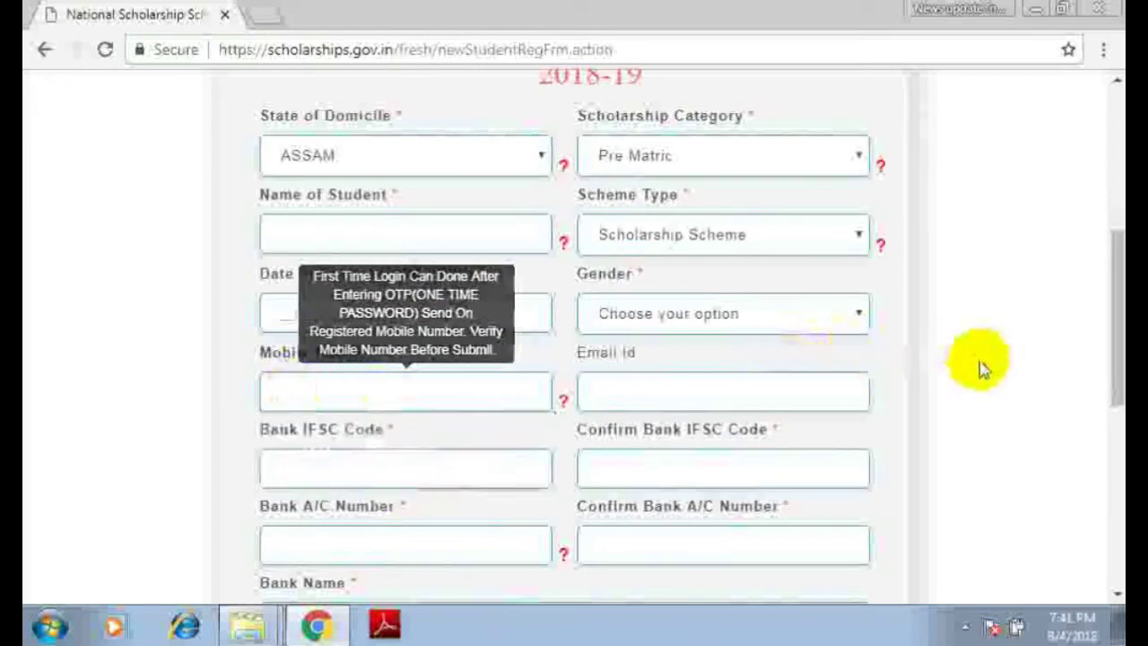
{"action": "mouse_move", "coordinate": [353, 392]}
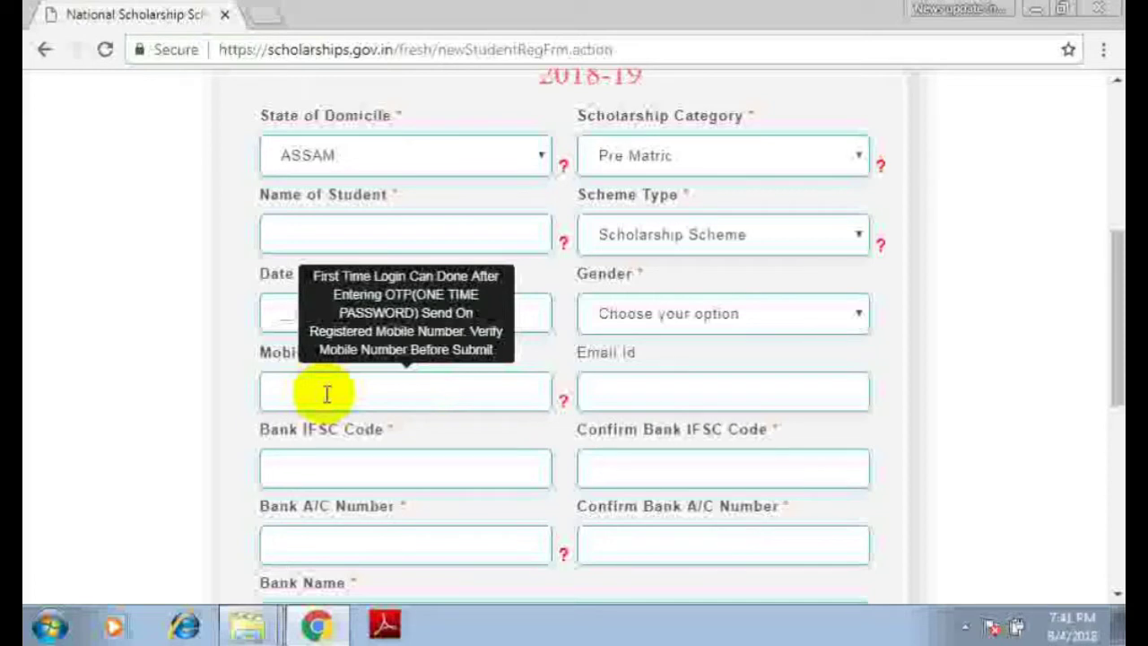
{"action": "left_click", "coordinate": [592, 393]}
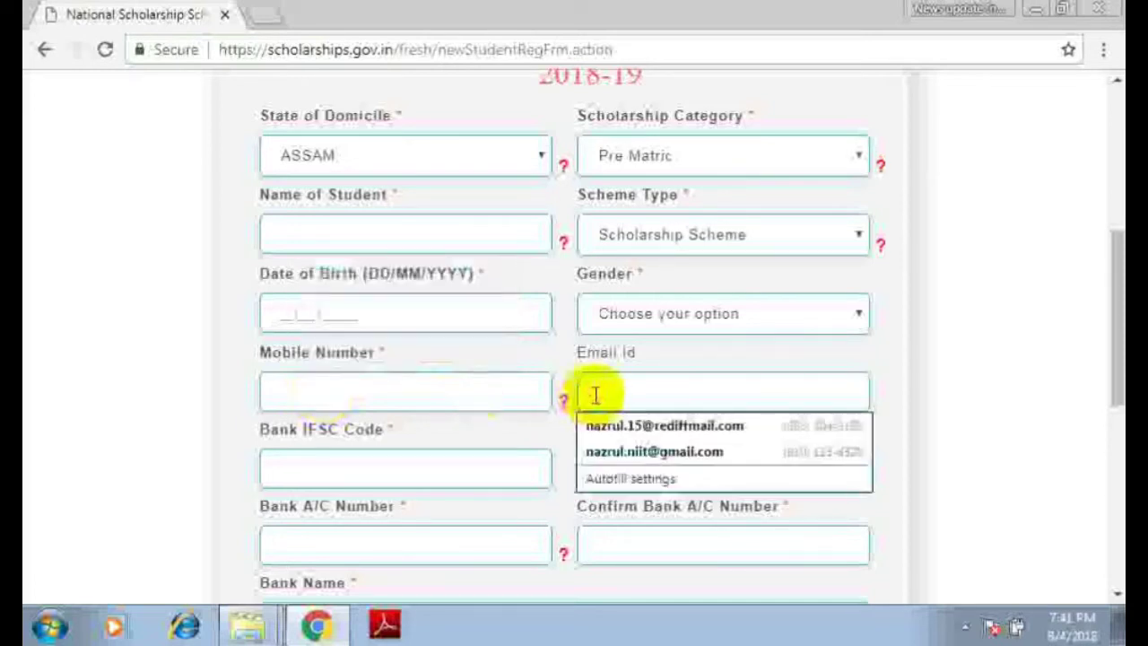
{"action": "left_click", "coordinate": [986, 358]}
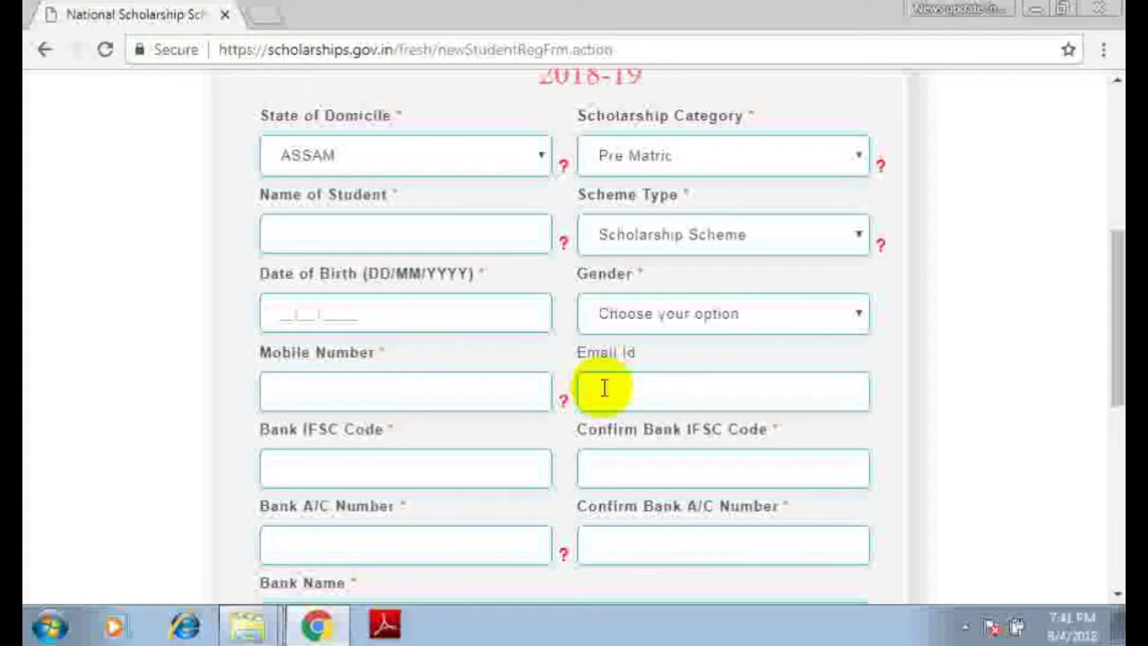
{"action": "scroll", "coordinate": [564, 350], "scroll_direction": "down", "scroll_amount": 1}
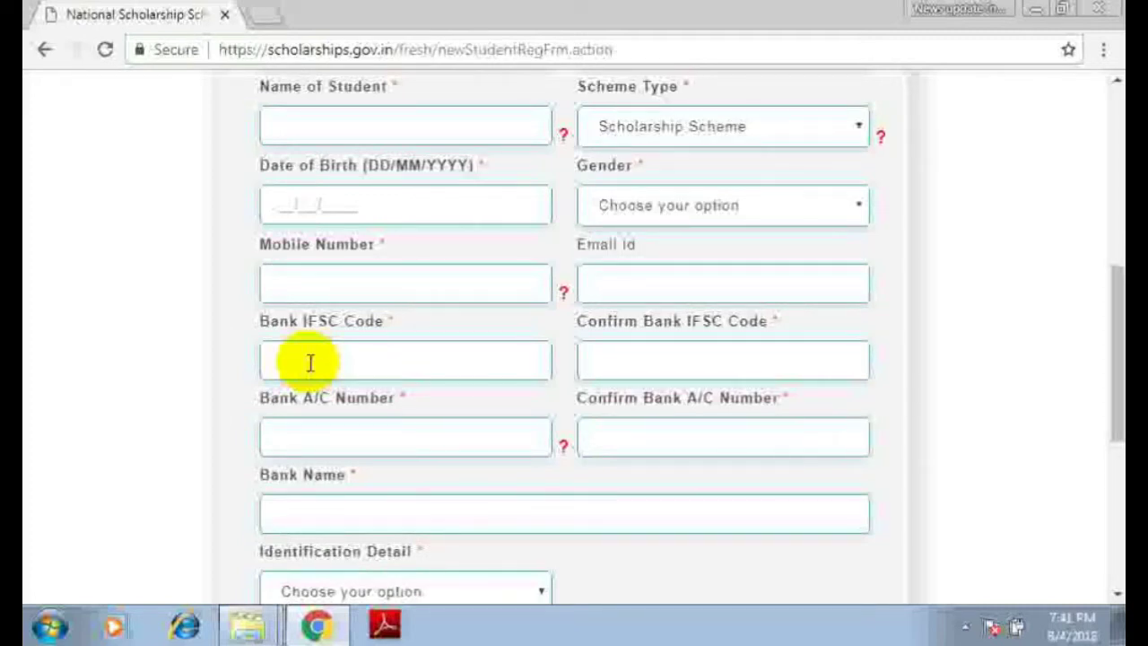
{"action": "left_click", "coordinate": [611, 362]}
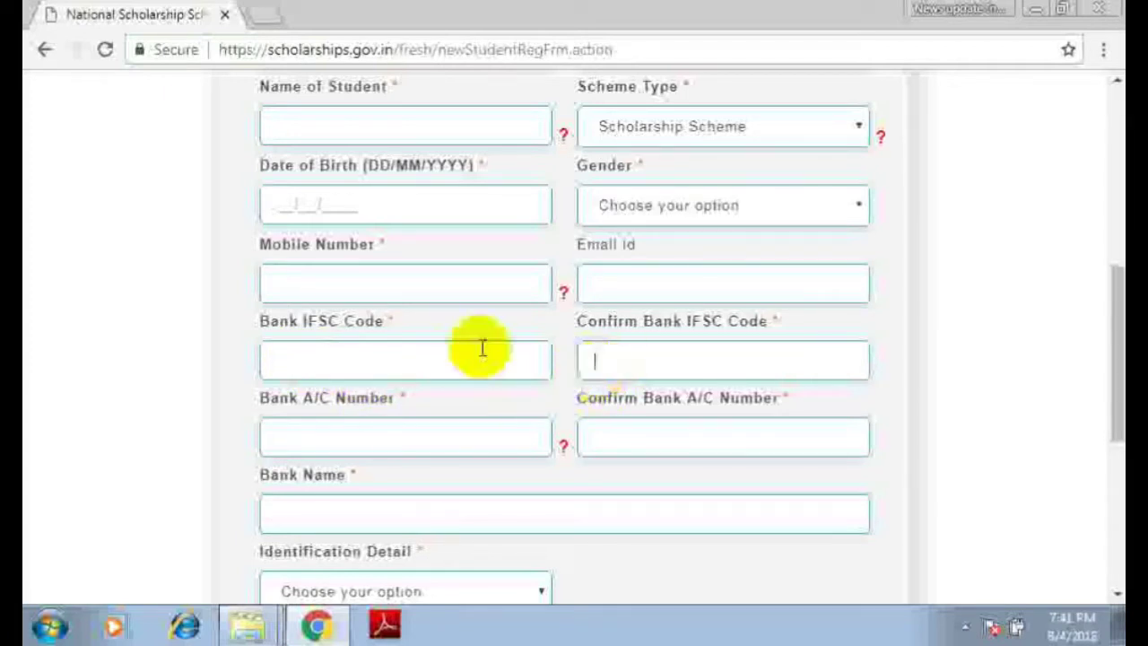
{"action": "left_click", "coordinate": [335, 442]}
{"action": "scroll", "coordinate": [341, 418], "scroll_direction": "down", "scroll_amount": 1}
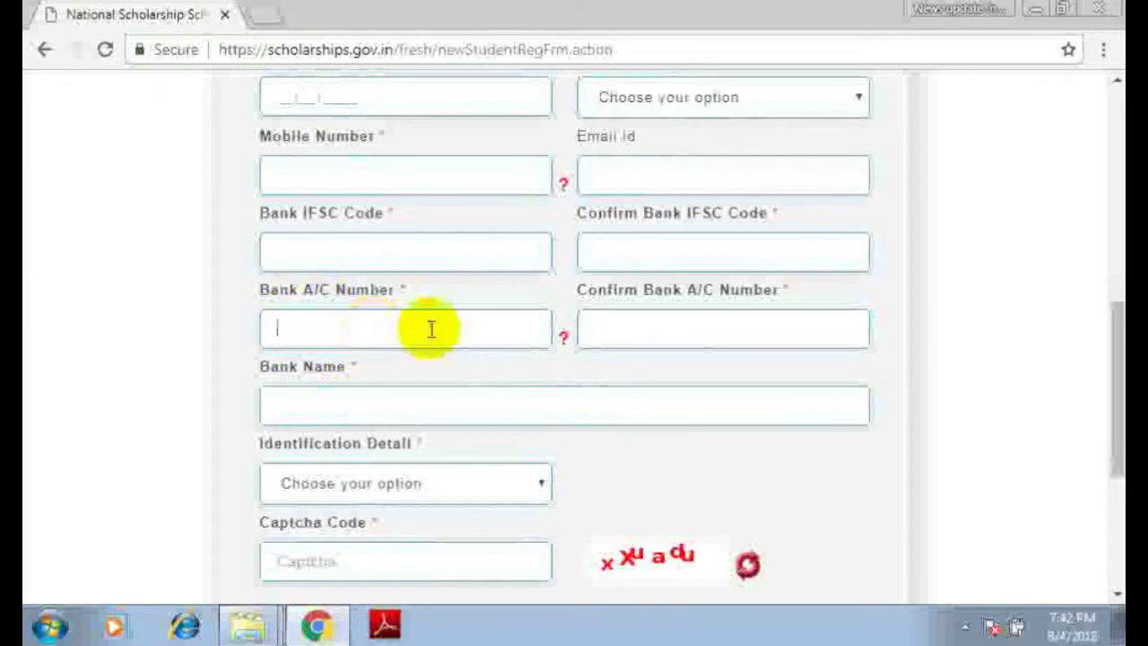
{"action": "left_click", "coordinate": [680, 328]}
{"action": "scroll", "coordinate": [751, 331], "scroll_direction": "down", "scroll_amount": 1}
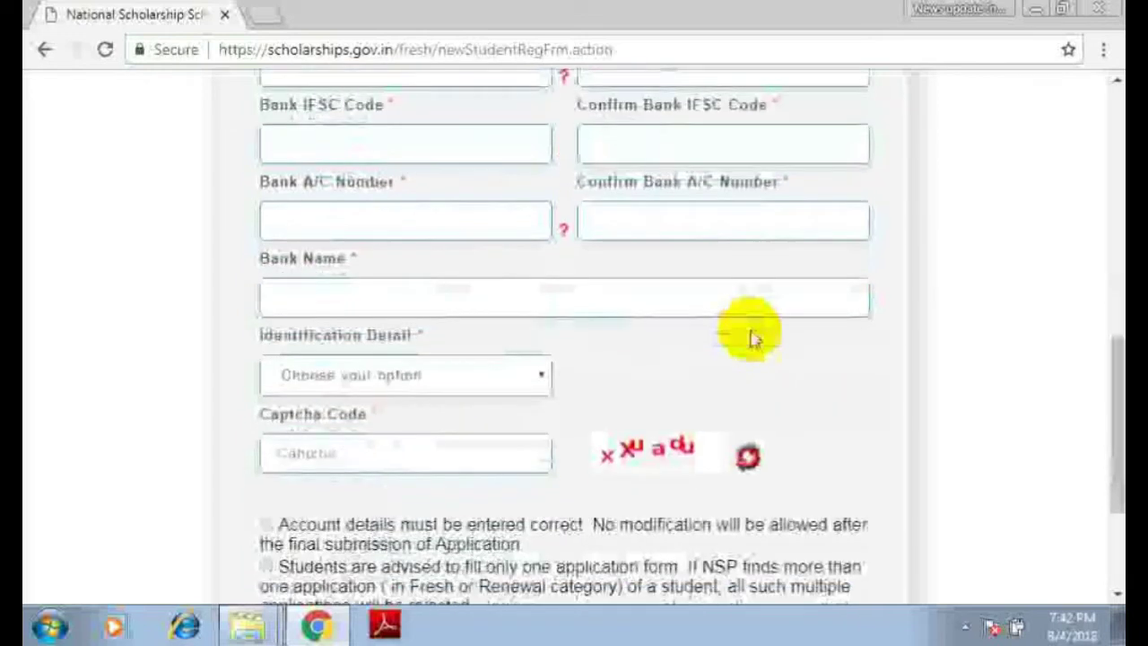
- Set Identification Detail to Bank A/C Number, revealing the Bank Passbook upload field
{"action": "left_click", "coordinate": [367, 297]}
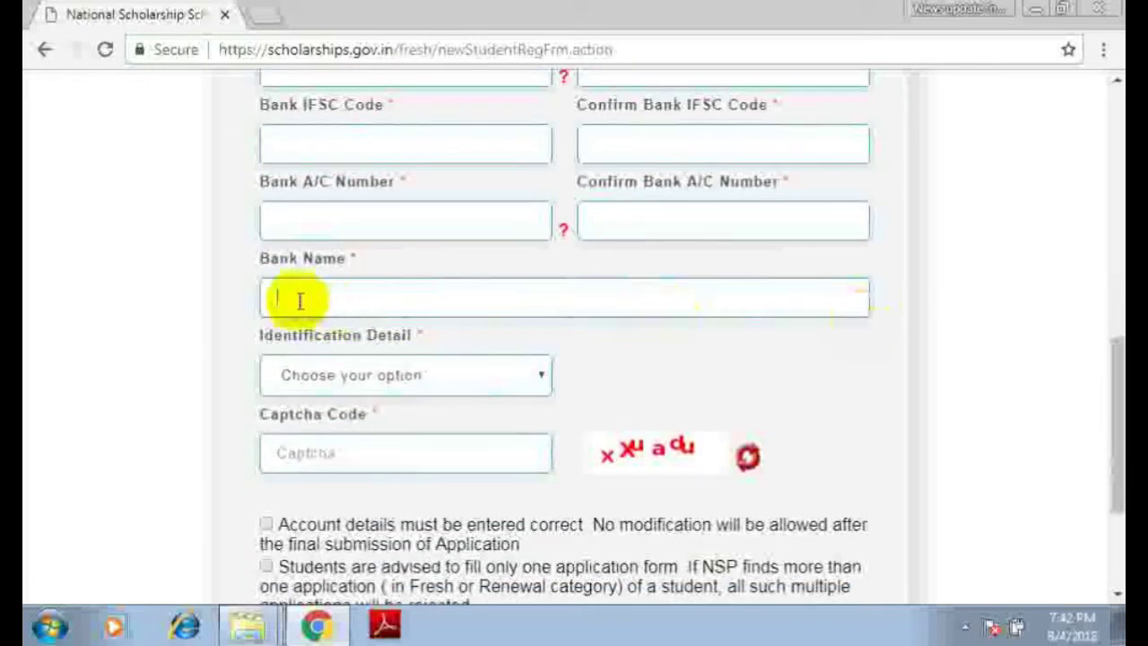
{"action": "scroll", "coordinate": [512, 313], "scroll_direction": "up", "scroll_amount": 1}
{"action": "scroll", "coordinate": [514, 314], "scroll_direction": "down", "scroll_amount": 1}
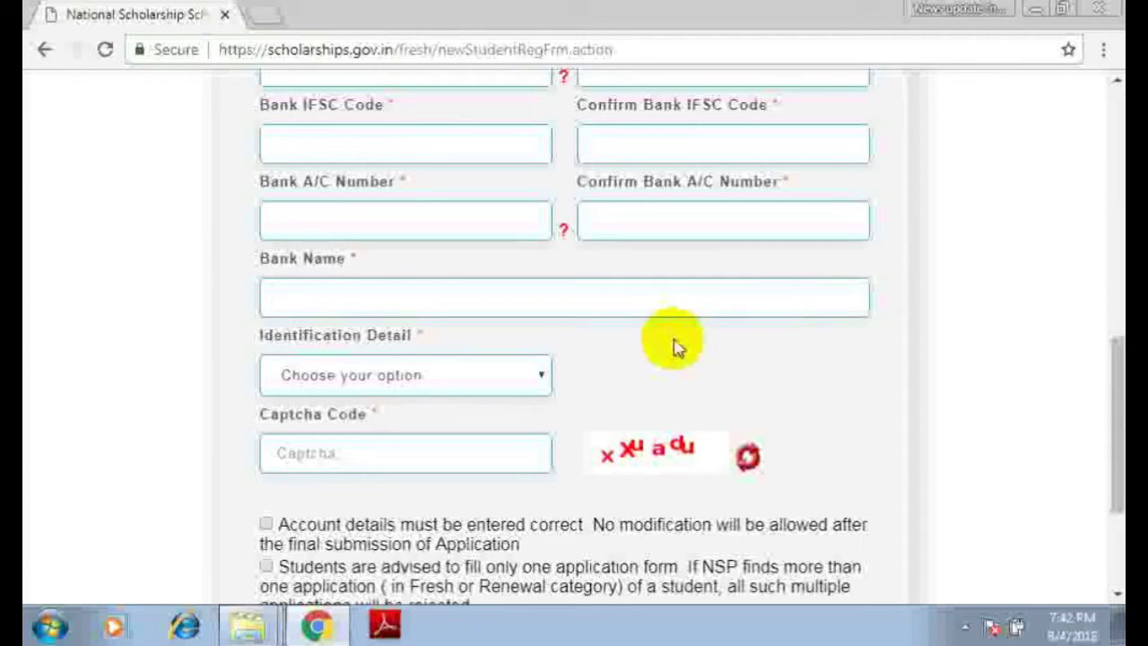
{"action": "left_click", "coordinate": [393, 380]}
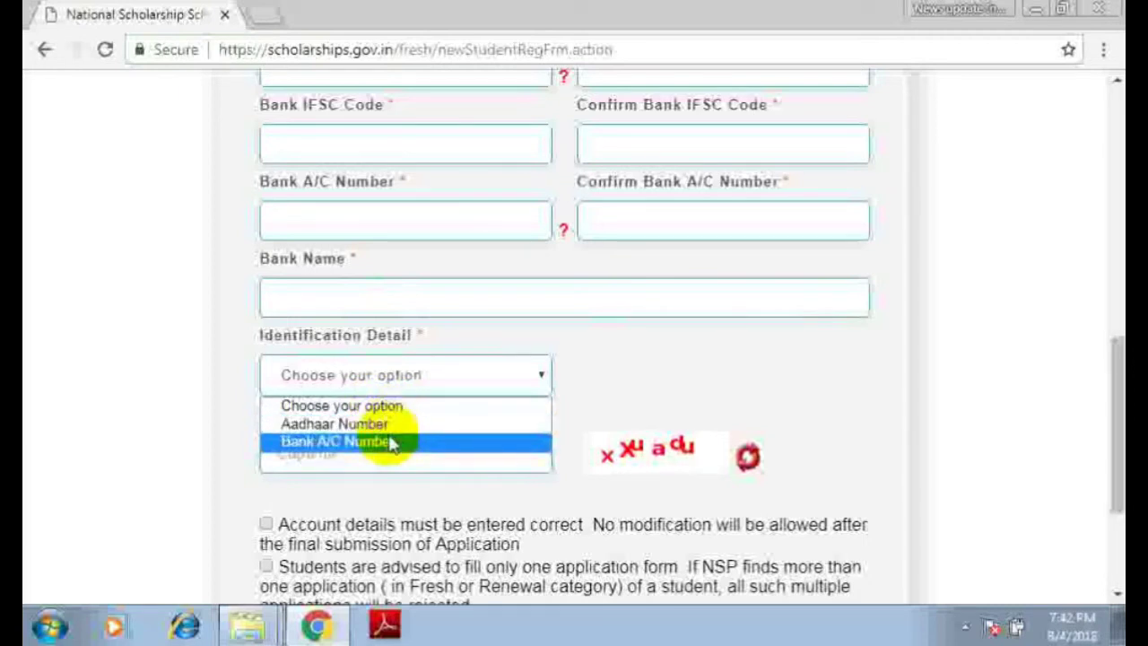
{"action": "key", "text": "Up"}
{"action": "left_click", "coordinate": [392, 445]}
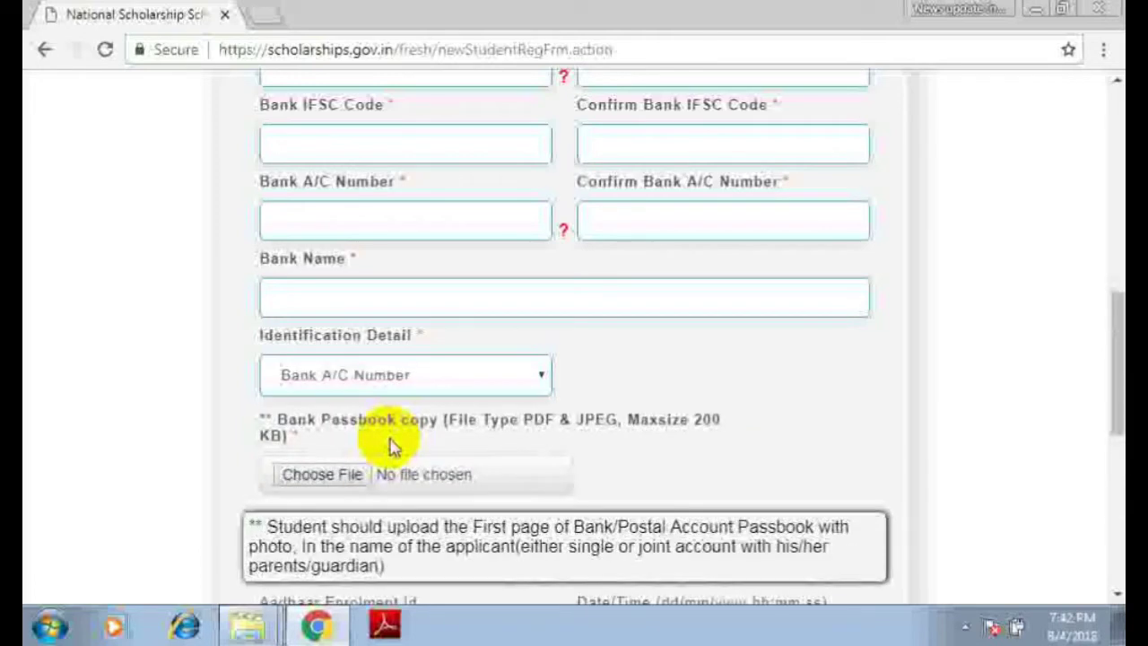
{"action": "scroll", "coordinate": [602, 427], "scroll_direction": "down", "scroll_amount": 1}
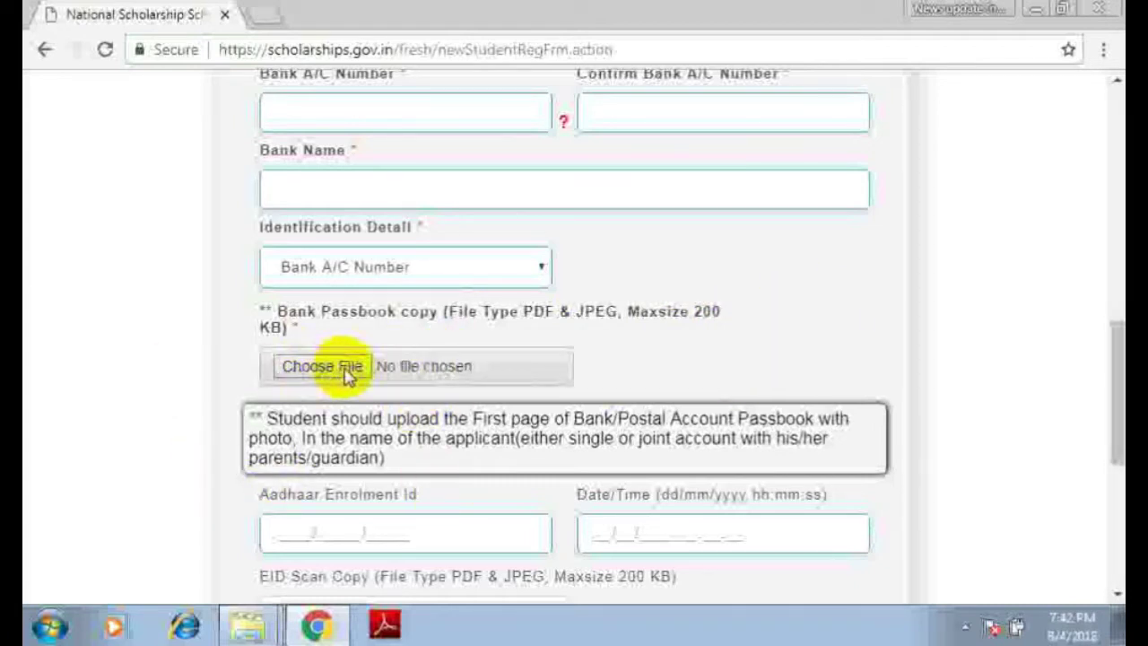
{"action": "left_click", "coordinate": [348, 373]}
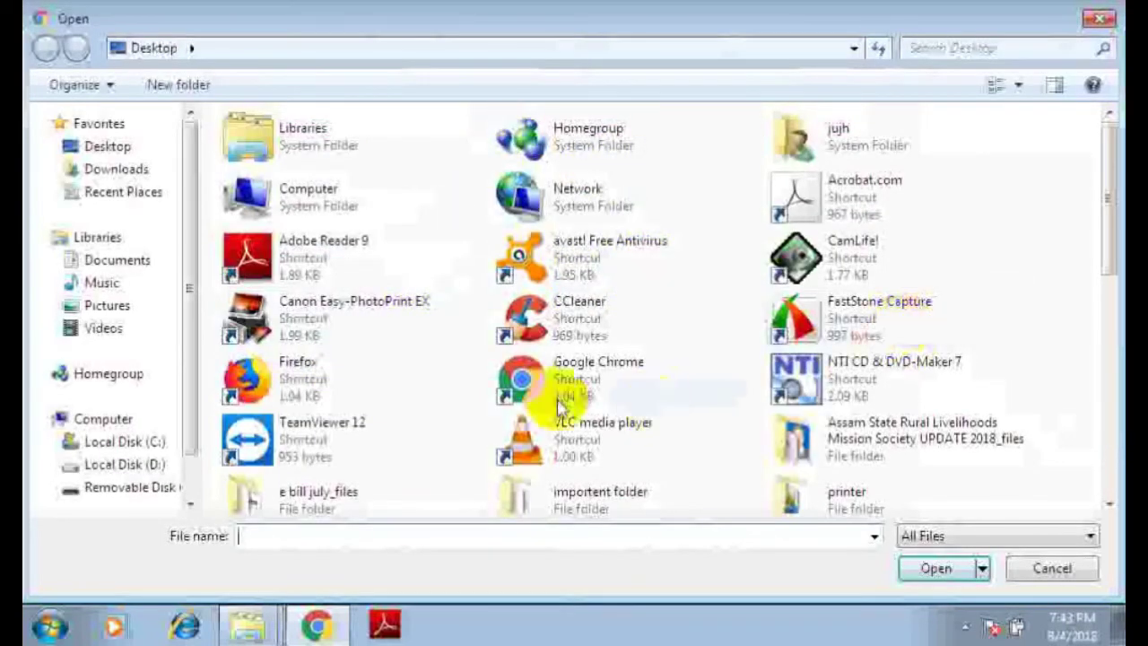
{"action": "left_click", "coordinate": [1101, 18]}
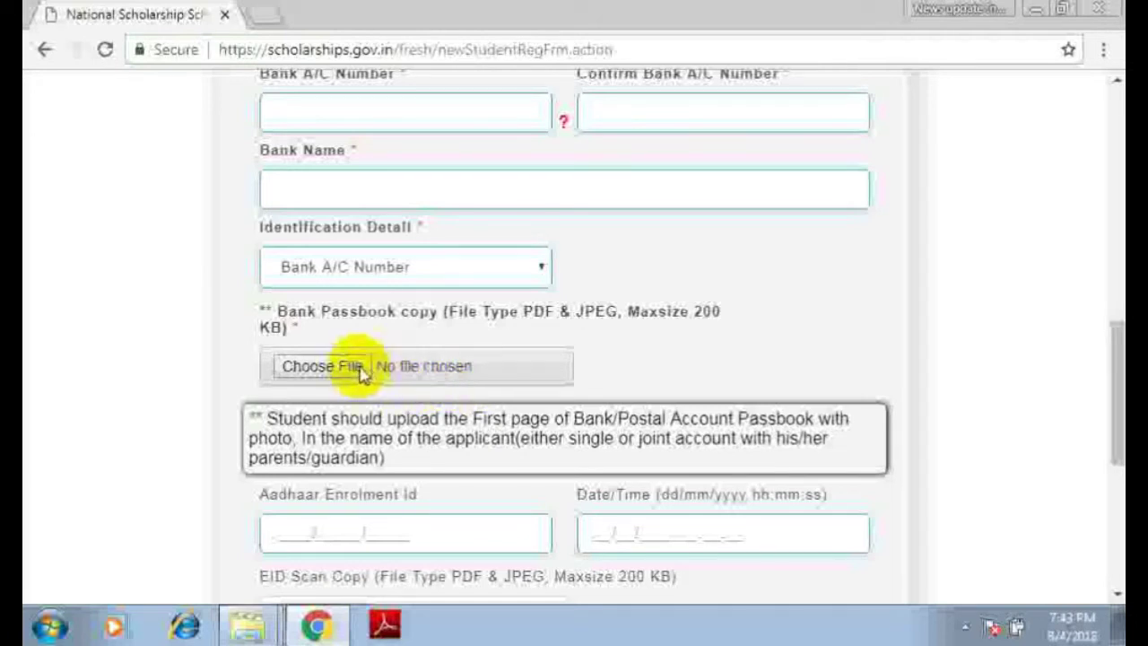
- Scroll past the EID scan upload to the captcha field and declaration checkboxes
{"action": "scroll", "coordinate": [725, 359], "scroll_direction": "down", "scroll_amount": 1}
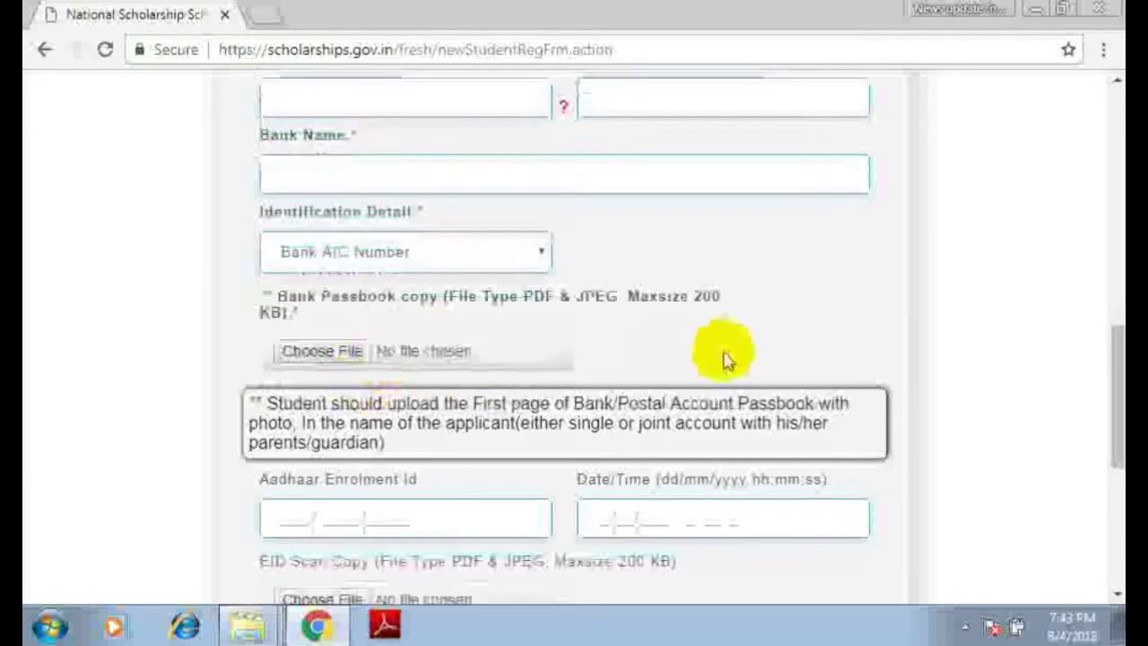
{"action": "scroll", "coordinate": [725, 358], "scroll_direction": "down", "scroll_amount": 2}
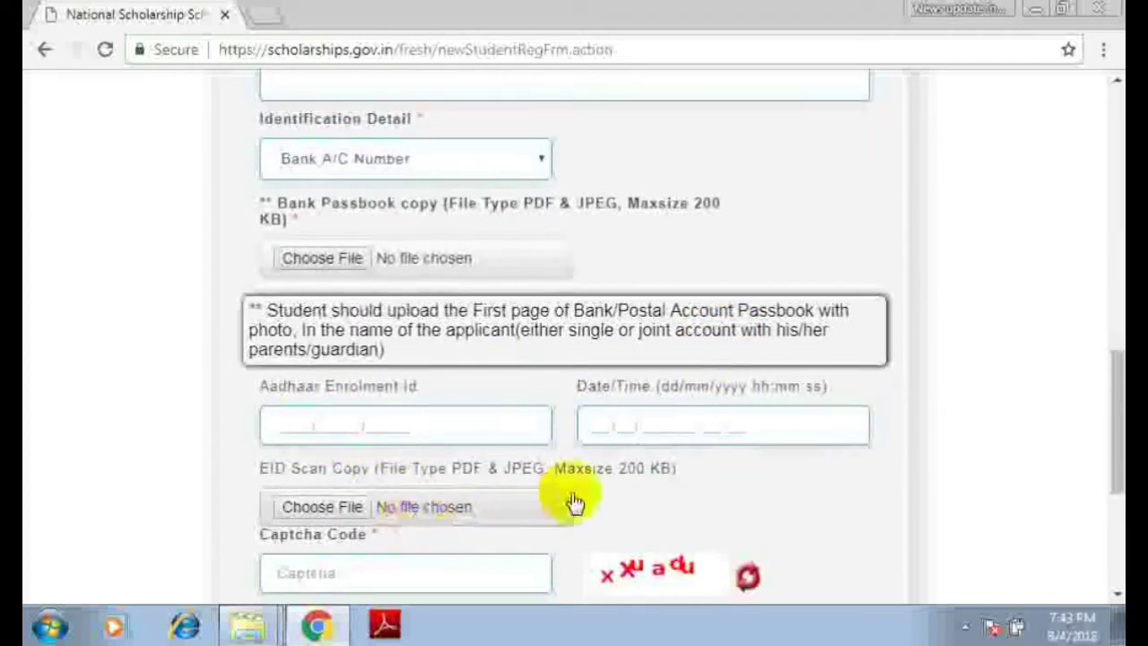
{"action": "scroll", "coordinate": [569, 492], "scroll_direction": "down", "scroll_amount": 2}
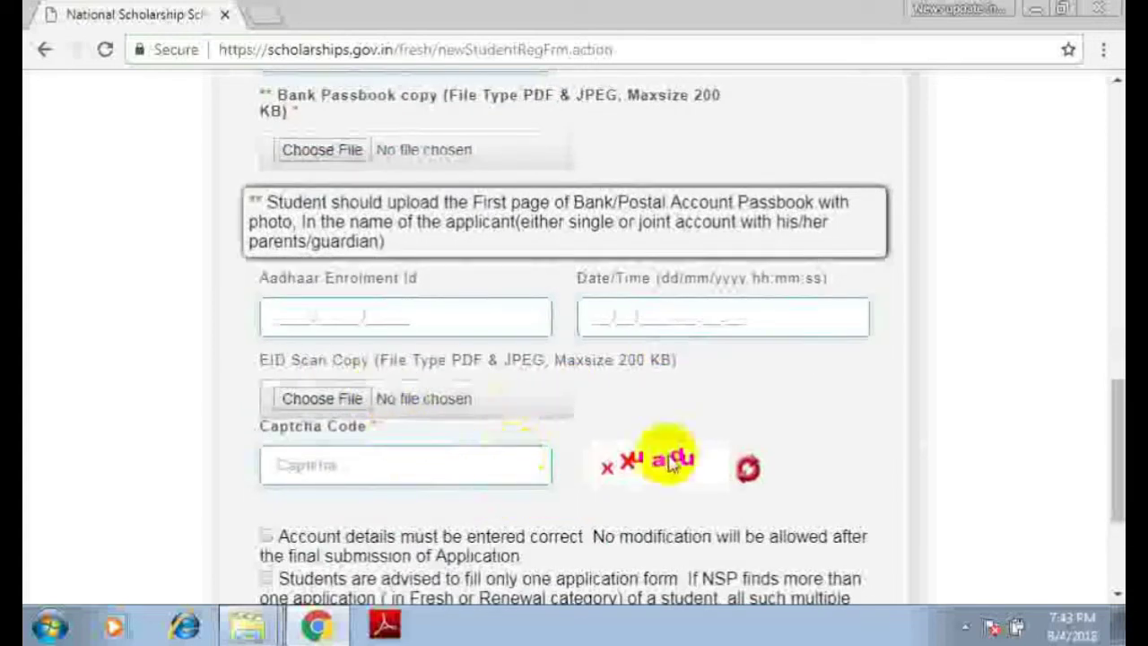
{"action": "left_click", "coordinate": [423, 472]}
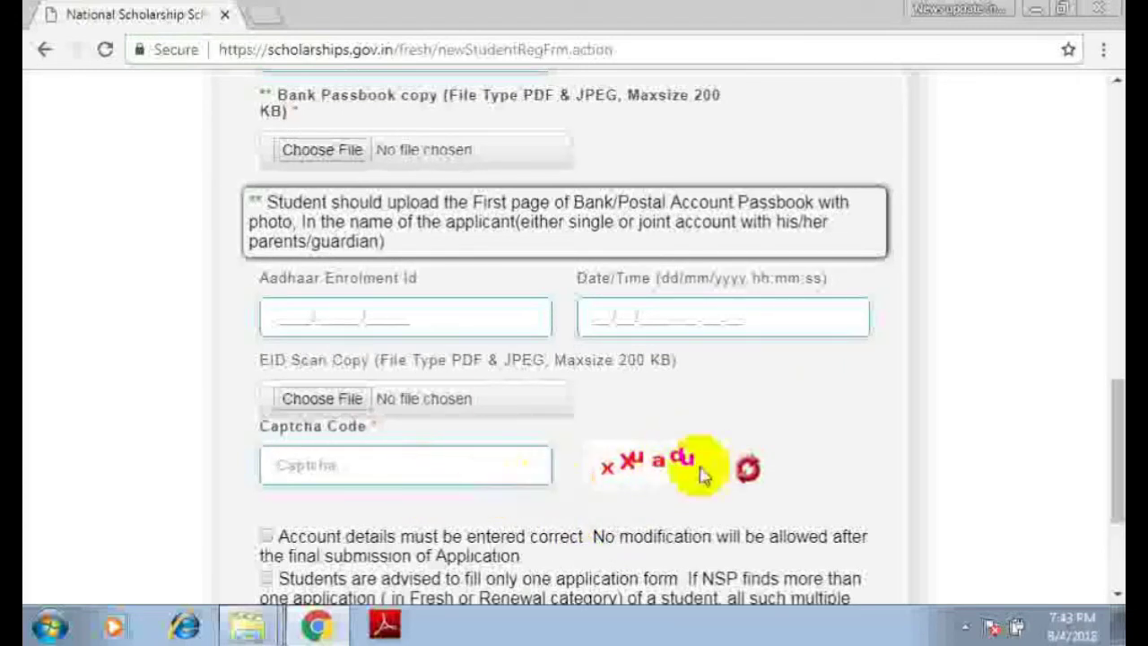
{"action": "scroll", "coordinate": [341, 470], "scroll_direction": "down", "scroll_amount": 2}
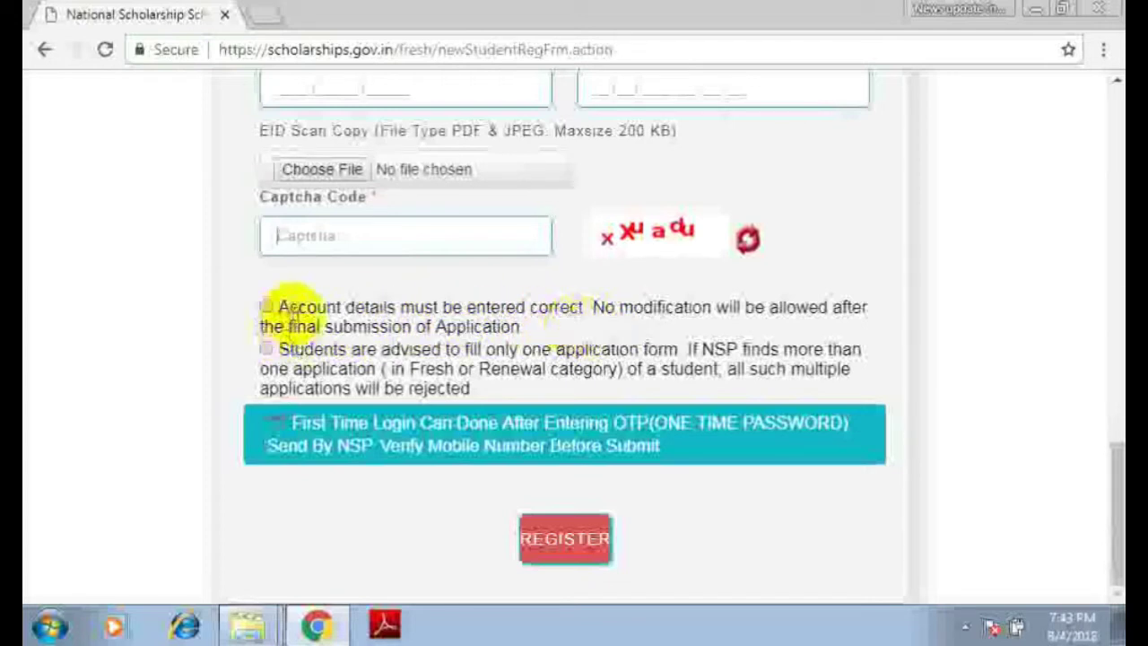
- Tick the account-details and 'Students are advised' declarations and press REGISTER
{"action": "left_click", "coordinate": [266, 306]}
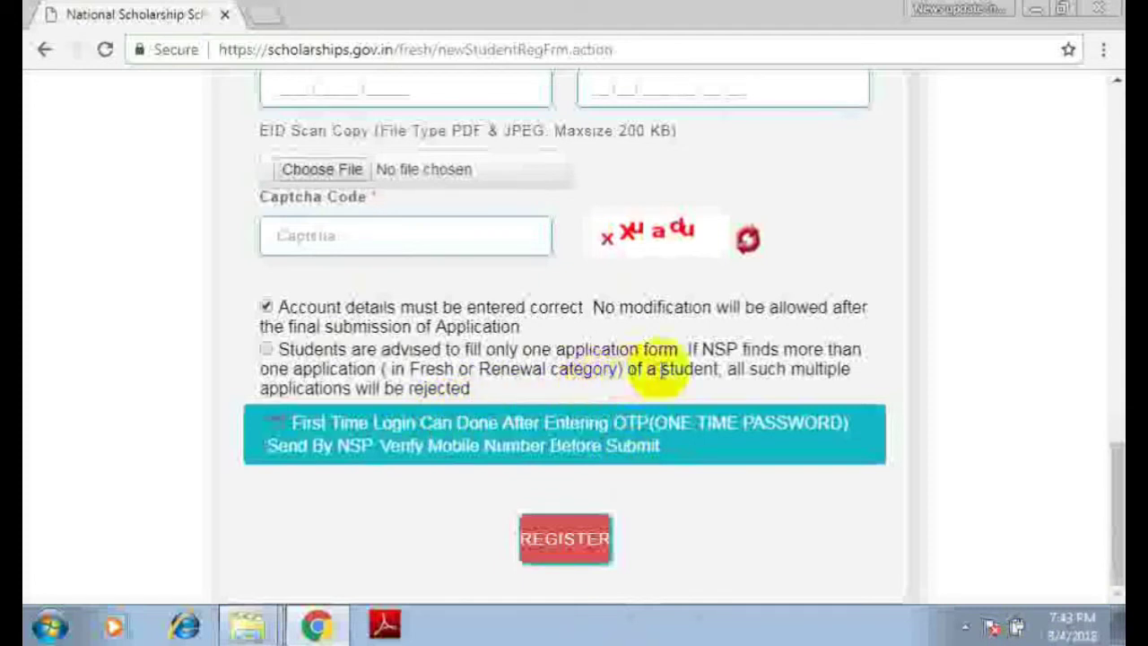
{"action": "left_click", "coordinate": [267, 349]}
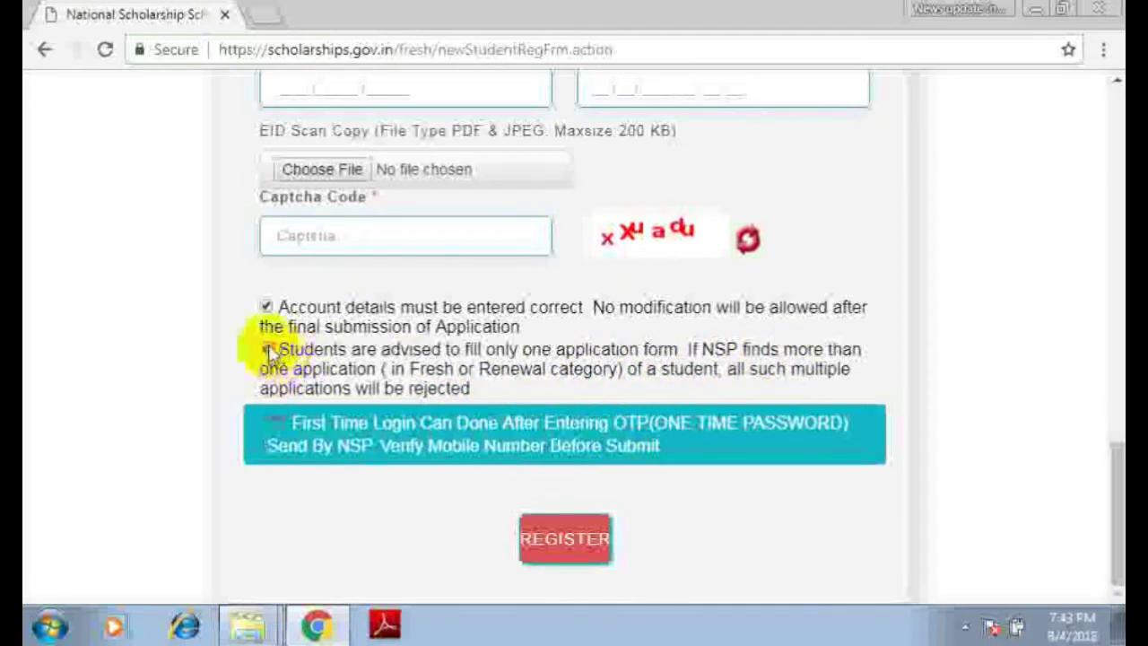
{"action": "left_click", "coordinate": [584, 549]}
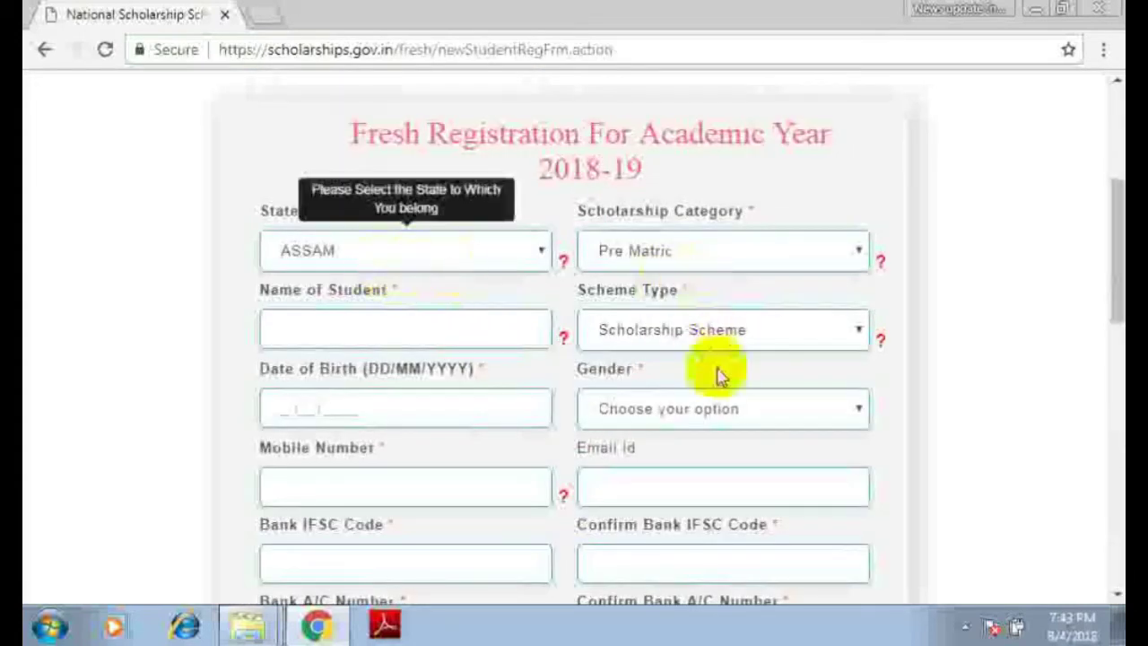
{"action": "scroll", "coordinate": [666, 389], "scroll_direction": "down", "scroll_amount": 10}
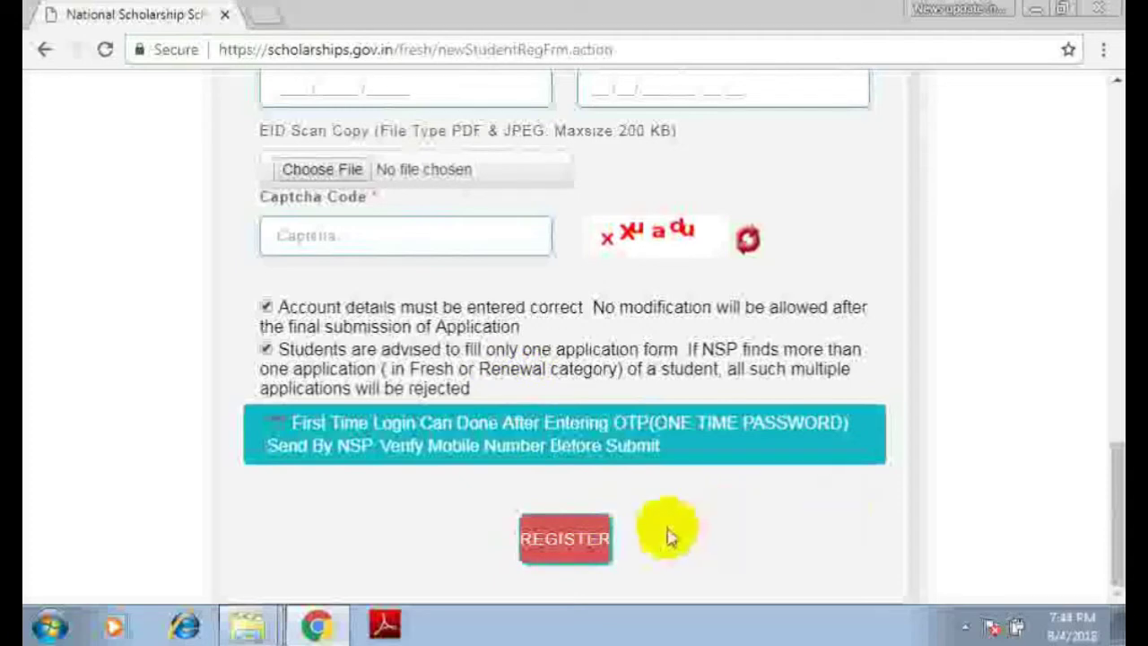
{"action": "scroll", "coordinate": [672, 534], "scroll_direction": "up", "scroll_amount": 3}
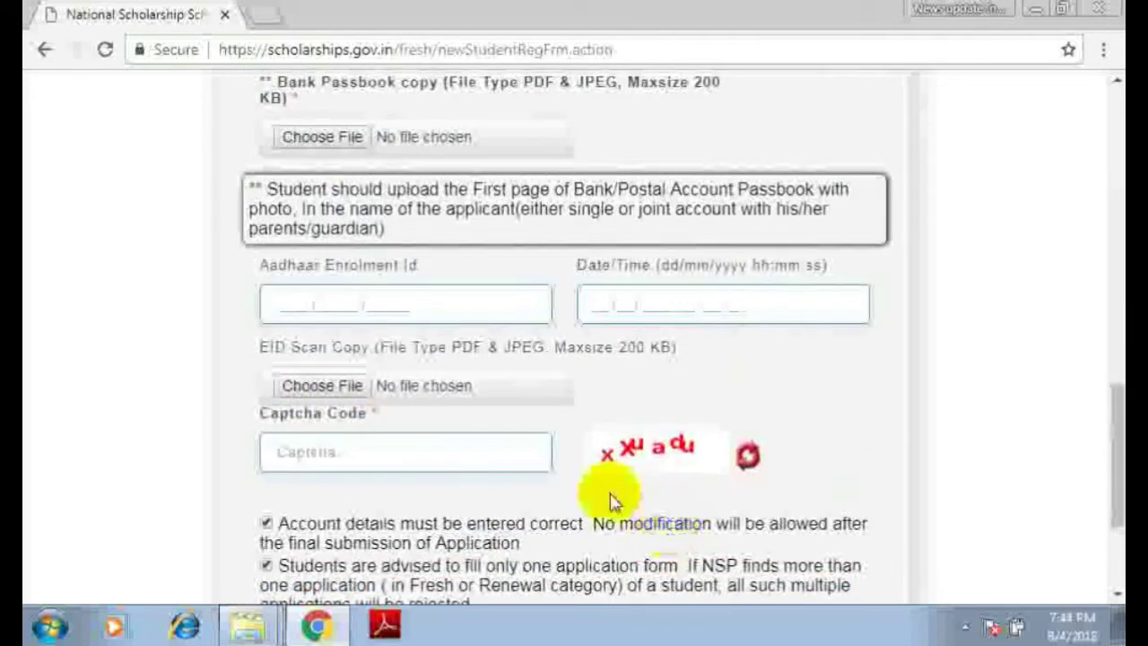
{"action": "scroll", "coordinate": [597, 481], "scroll_direction": "down", "scroll_amount": 3}
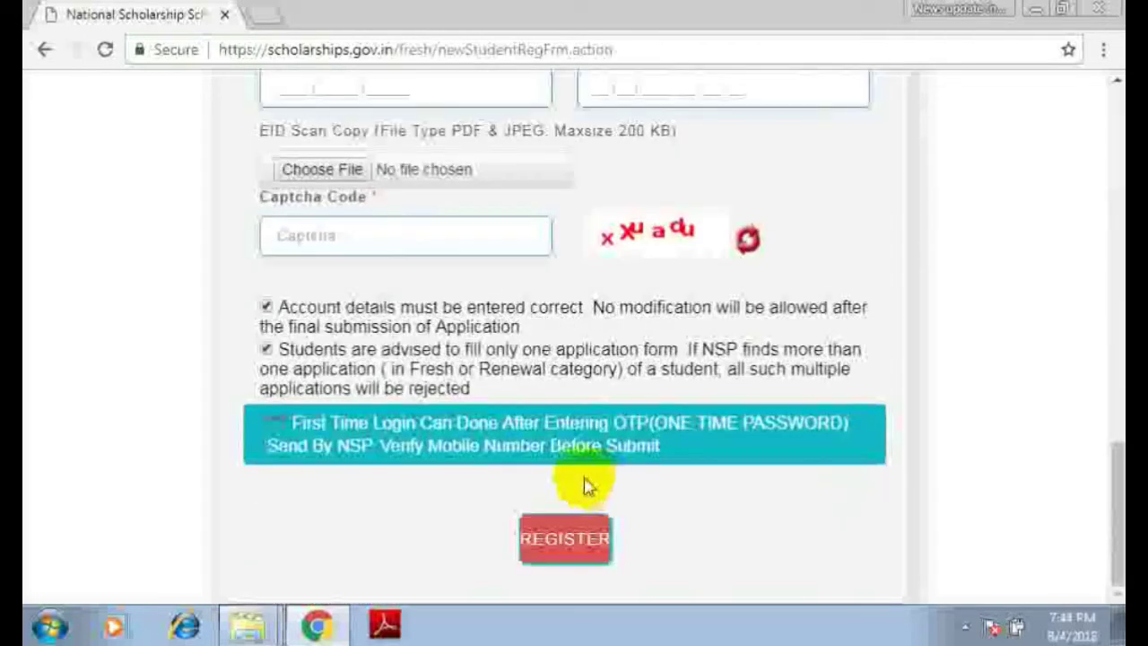
- In a new tab, load google.com and open the National Scholarship Portal from the search
{"action": "left_click", "coordinate": [265, 16]}
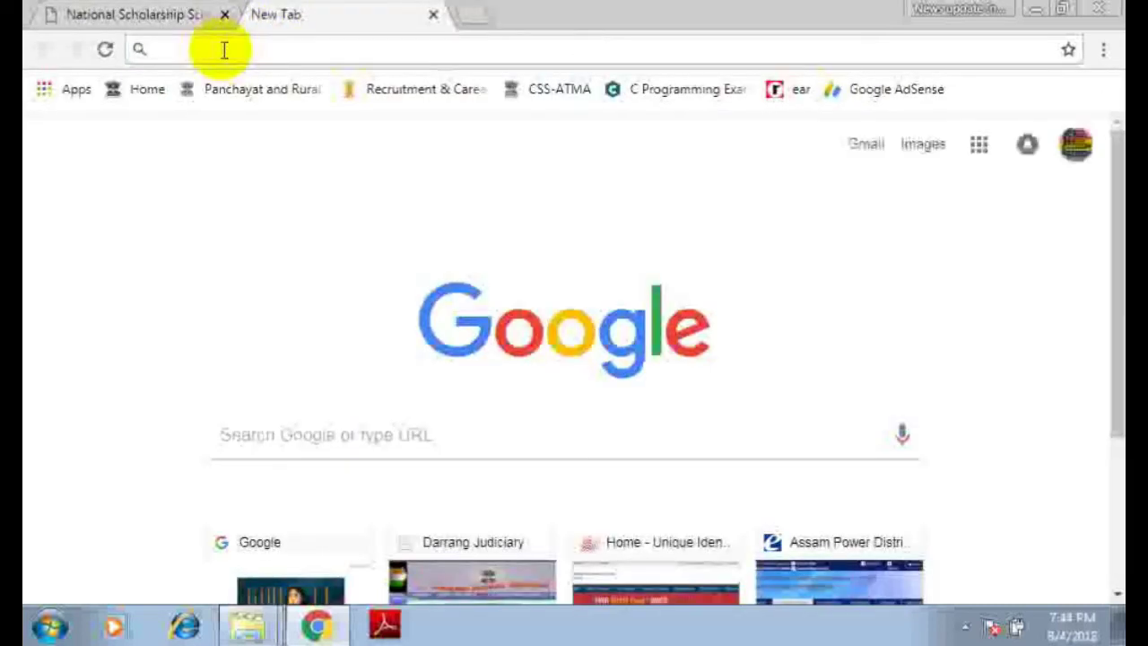
{"action": "type", "text": "google.com"}
{"action": "key", "text": "Return"}
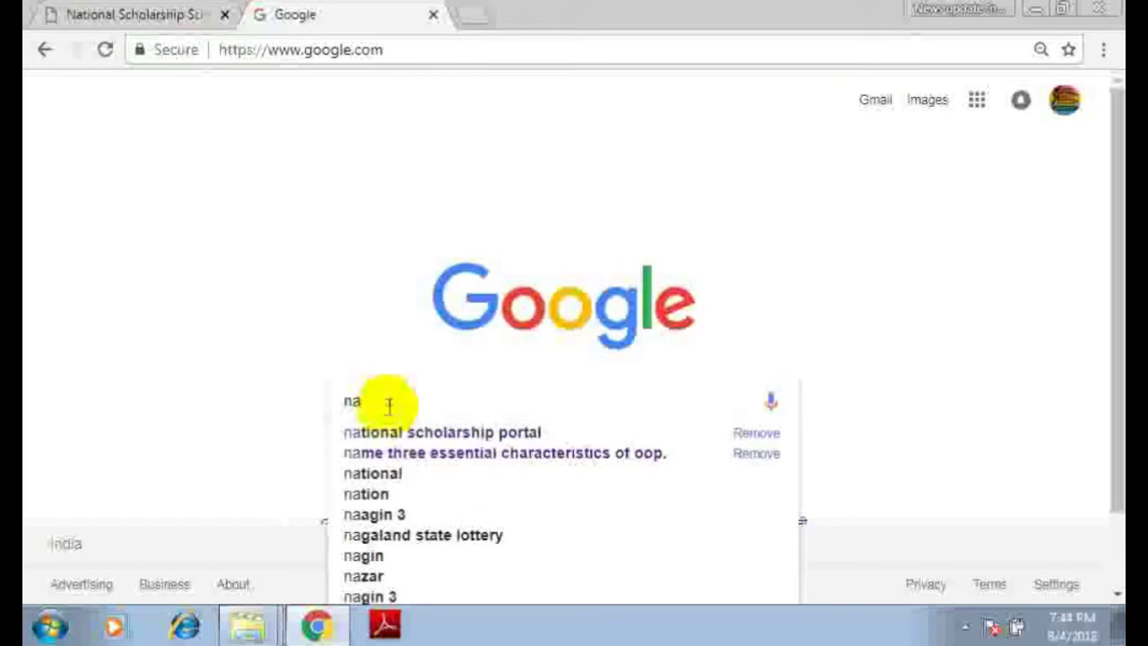
{"action": "left_click", "coordinate": [386, 432]}
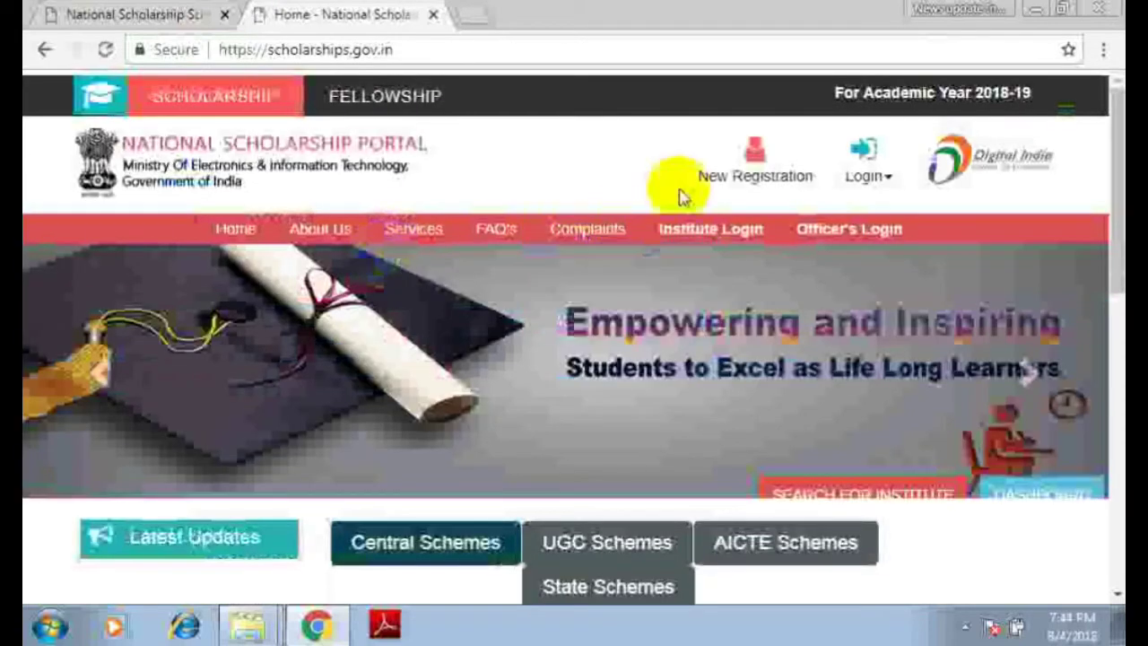
- Go through New Registration to 'Apply for Renewal' to reach the 2018-19 renewal login
{"action": "left_click", "coordinate": [761, 176]}
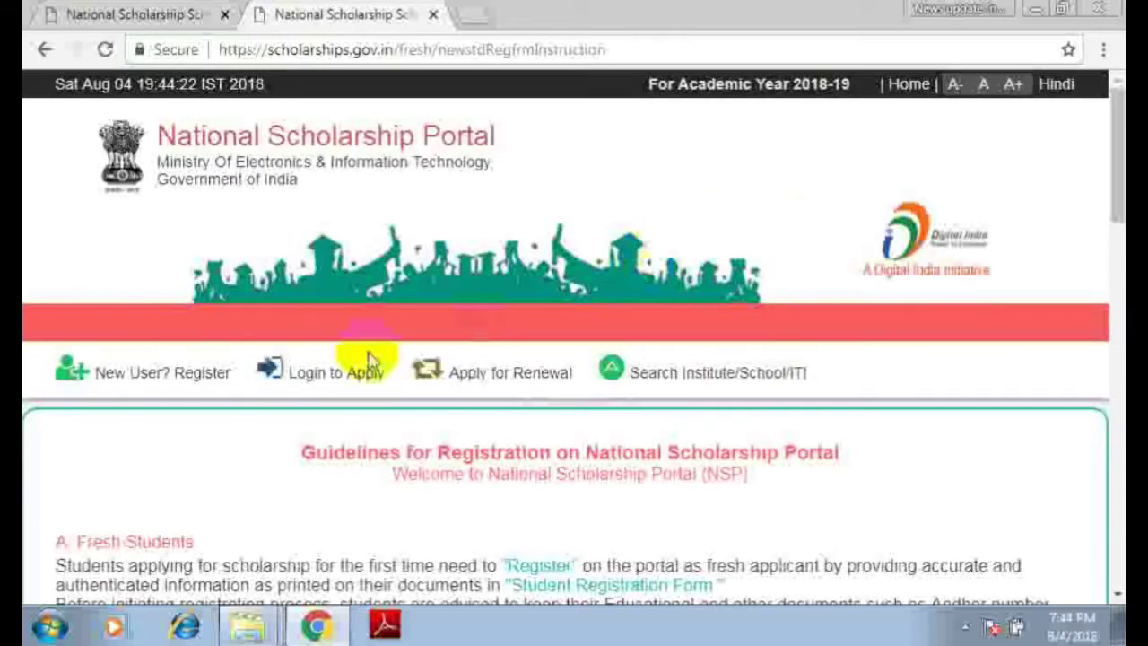
{"action": "mouse_move", "coordinate": [424, 386]}
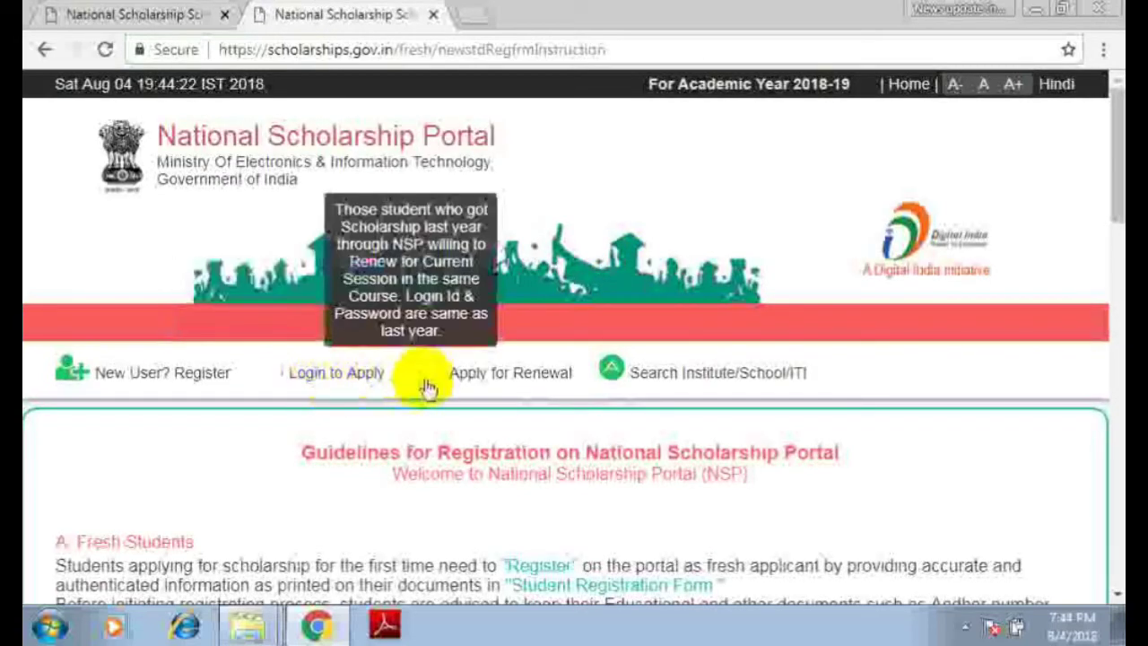
{"action": "left_click", "coordinate": [481, 381]}
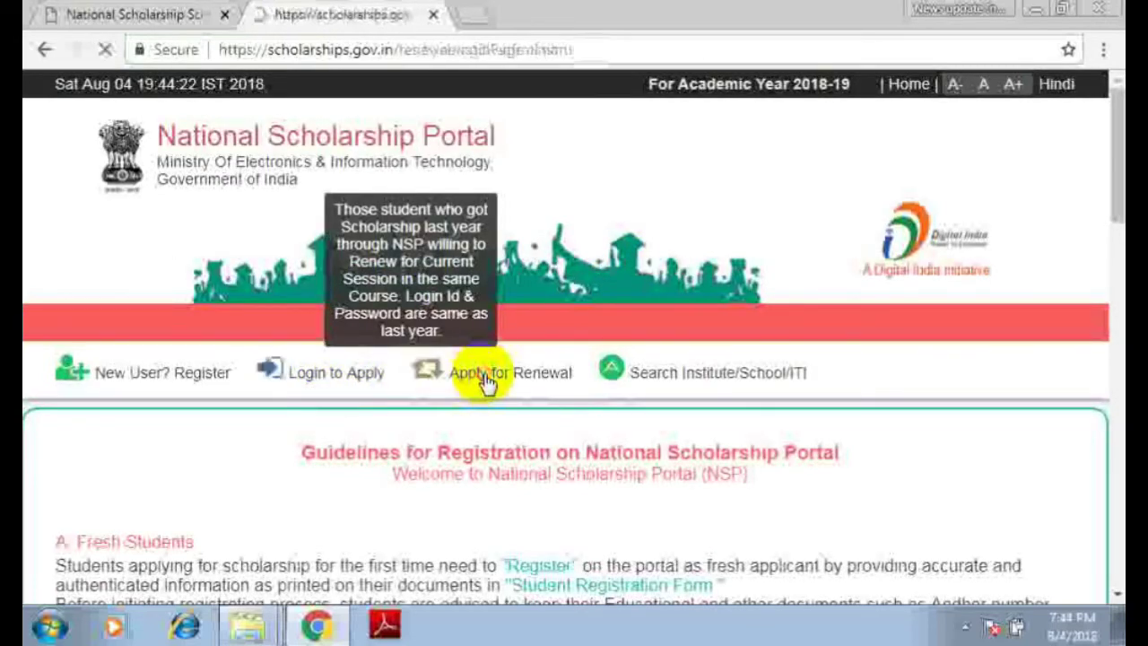
{"action": "scroll", "coordinate": [476, 386], "scroll_direction": "down", "scroll_amount": 3}
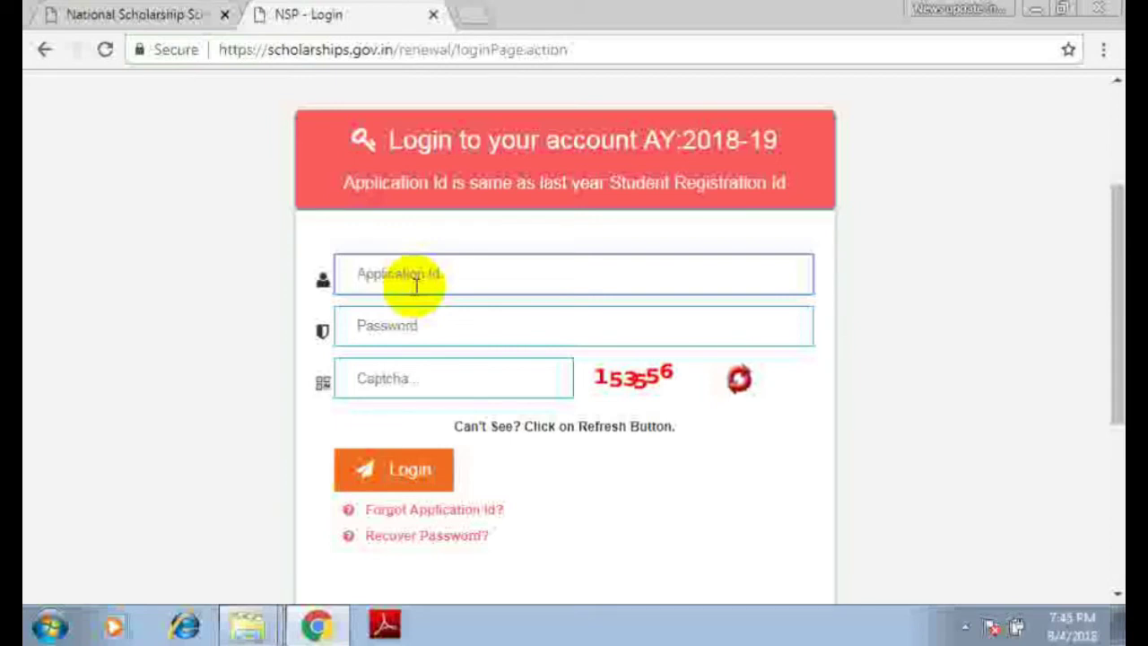
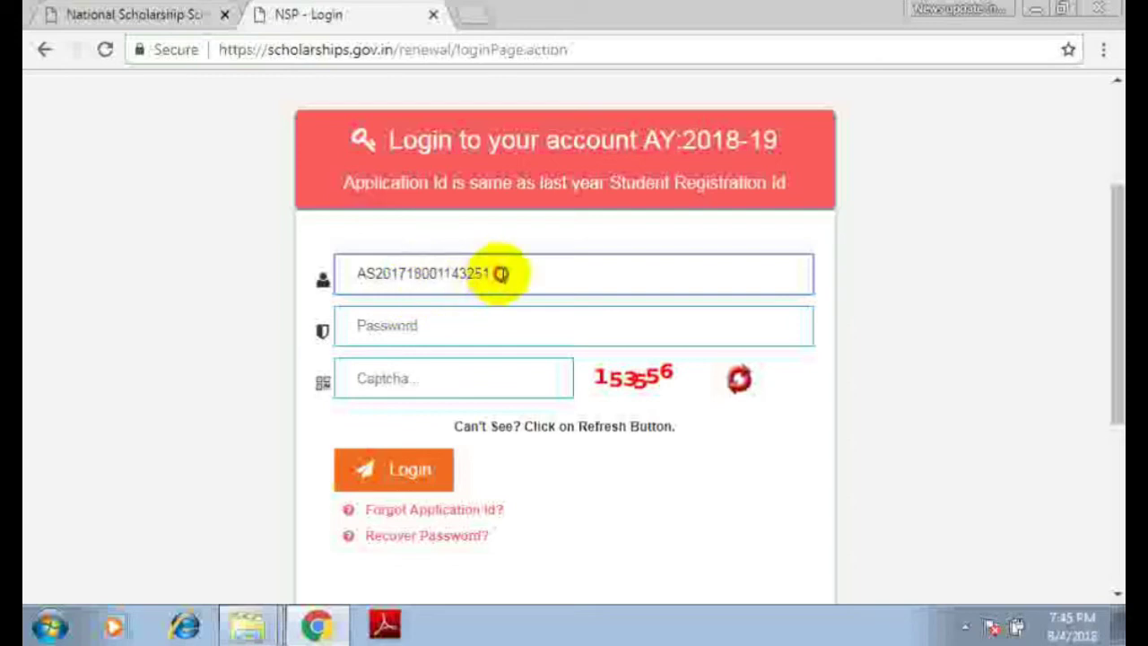
- Submit the renewal login with the application id, account password and captcha; it fails with Invalid Password
{"action": "left_click_drag", "start_coordinate": [500, 273], "coordinate": [325, 281]}
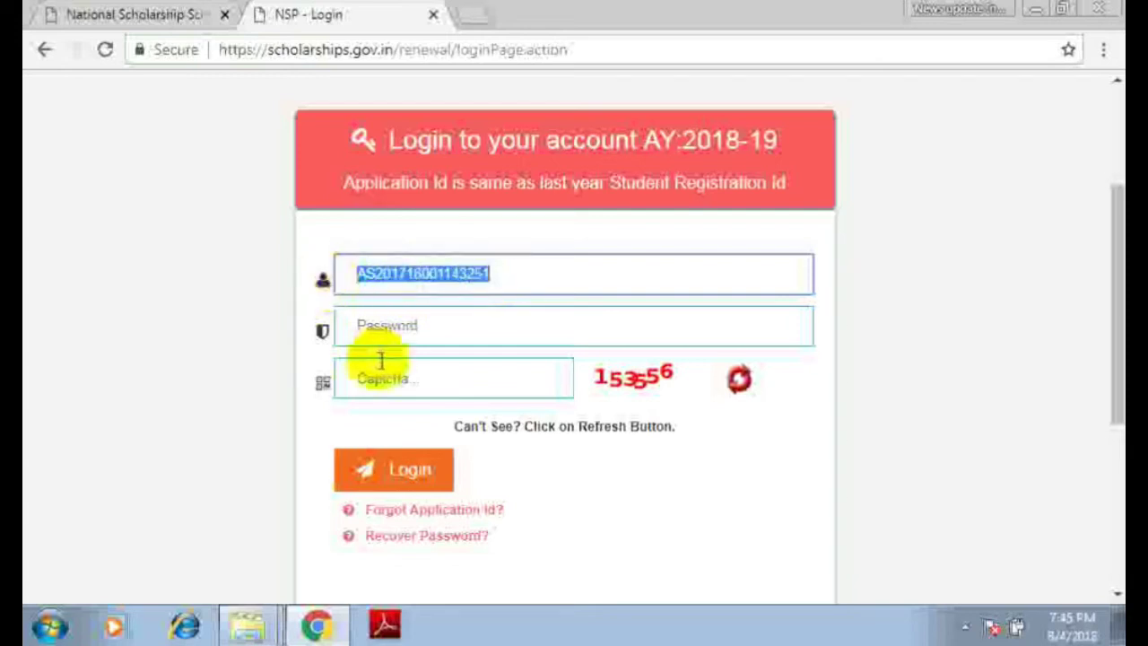
{"action": "left_click", "coordinate": [388, 333]}
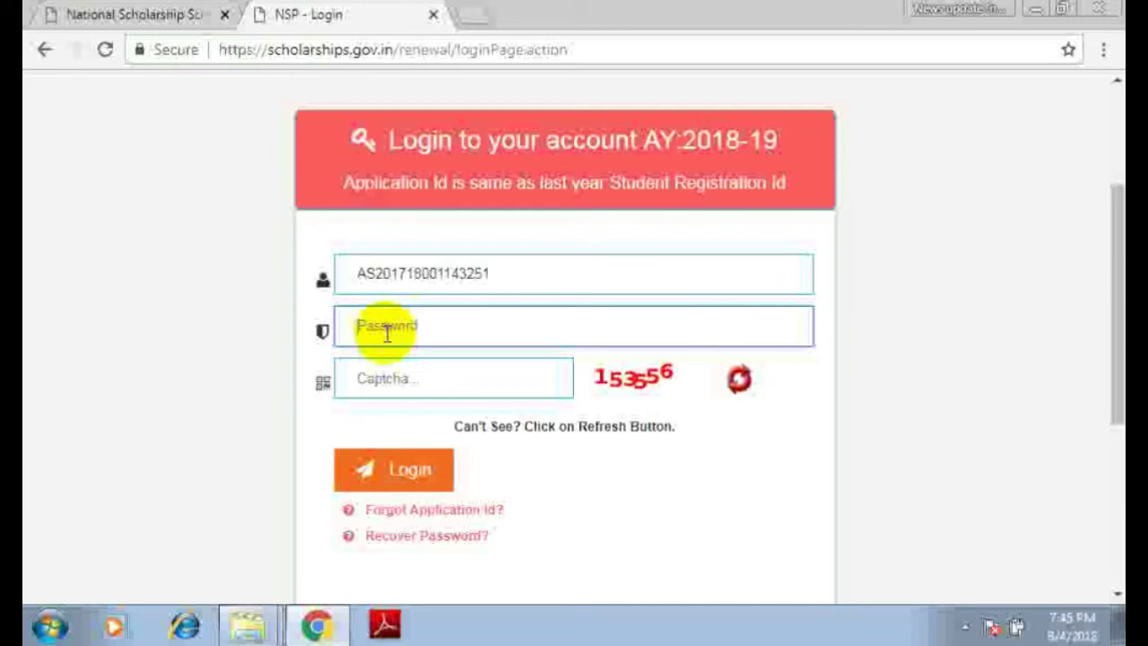
{"action": "type", "text": "••••••••••"}
{"action": "left_click", "coordinate": [368, 380]}
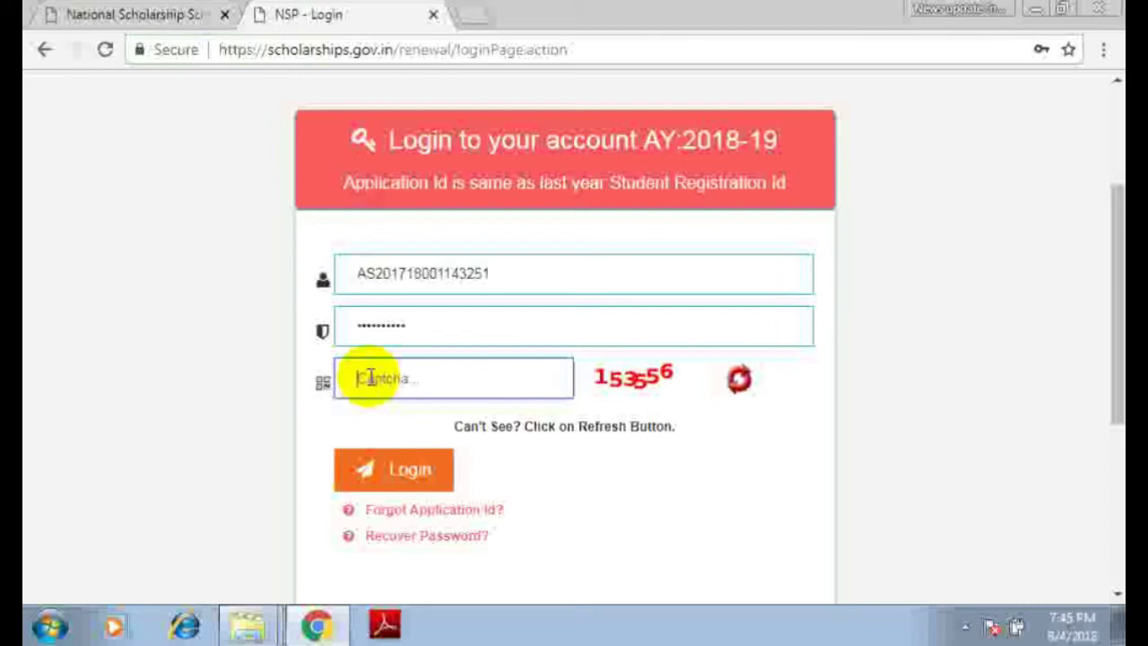
{"action": "left_click", "coordinate": [632, 378]}
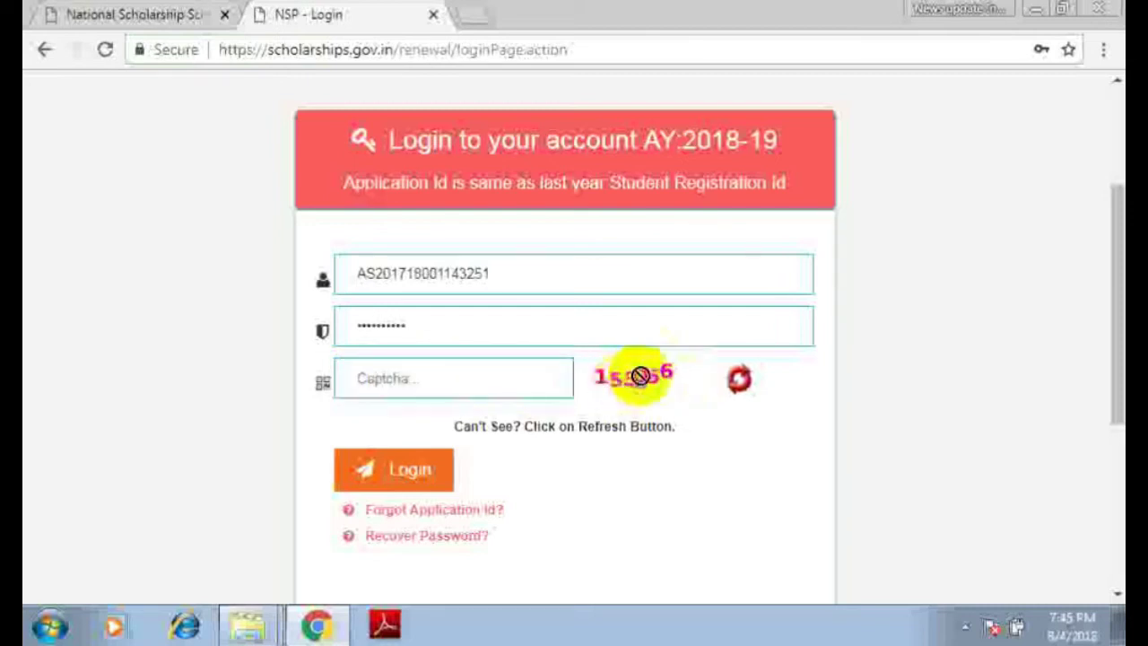
{"action": "left_click", "coordinate": [385, 379]}
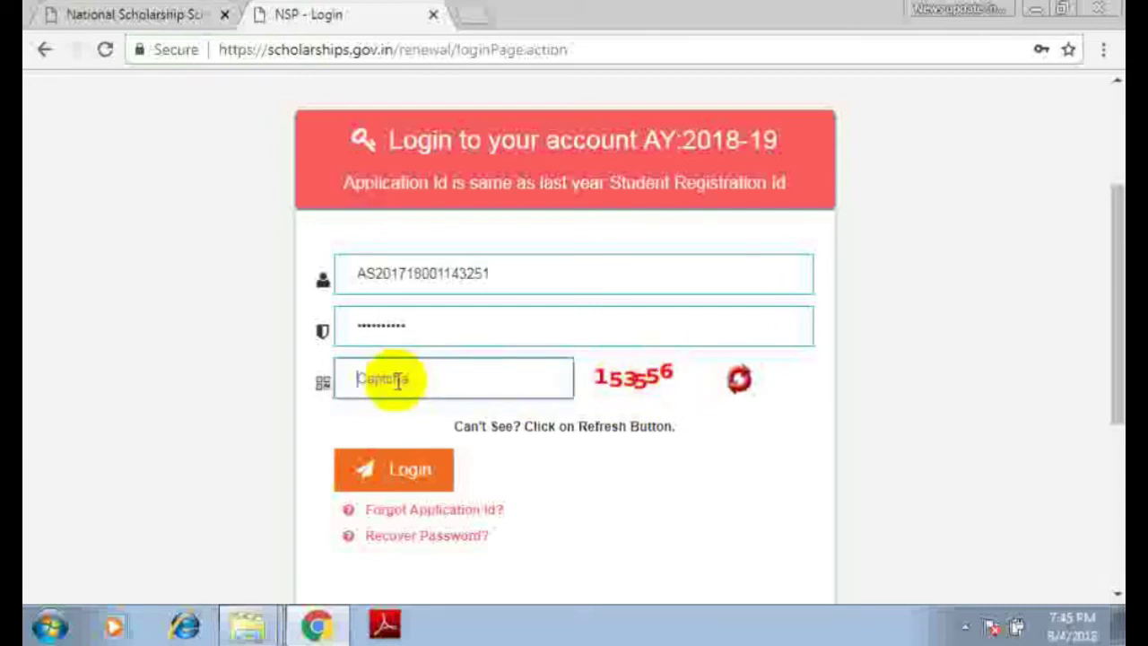
{"action": "type", "text": "153556"}
{"action": "left_click", "coordinate": [408, 475]}
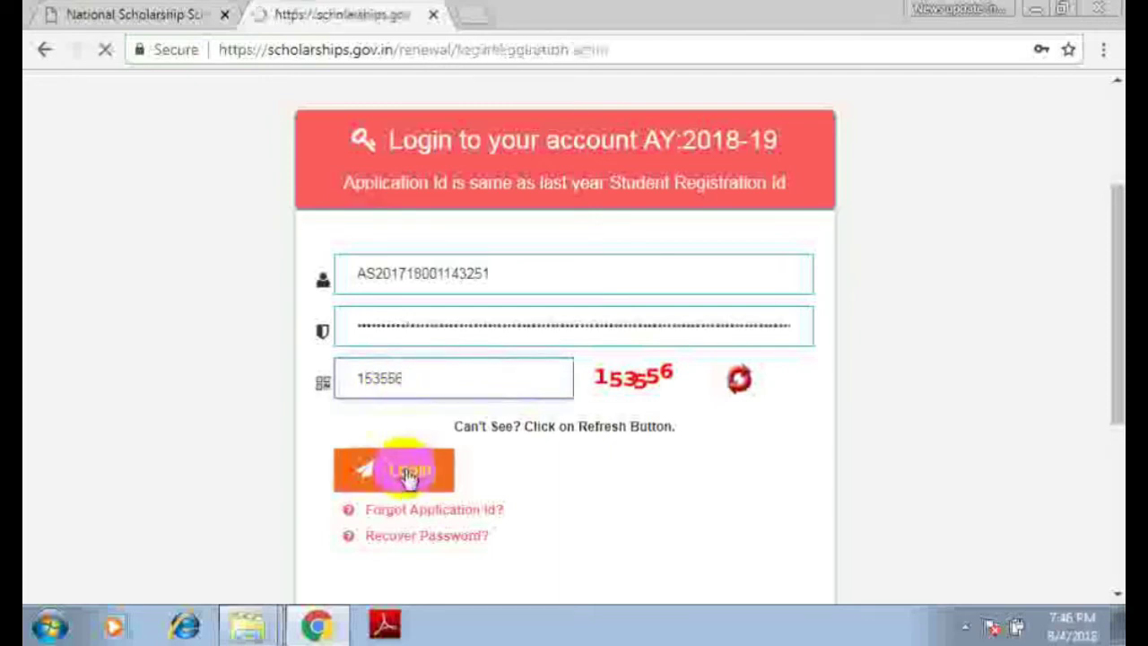
{"action": "scroll", "coordinate": [408, 475], "scroll_direction": "down", "scroll_amount": 2}
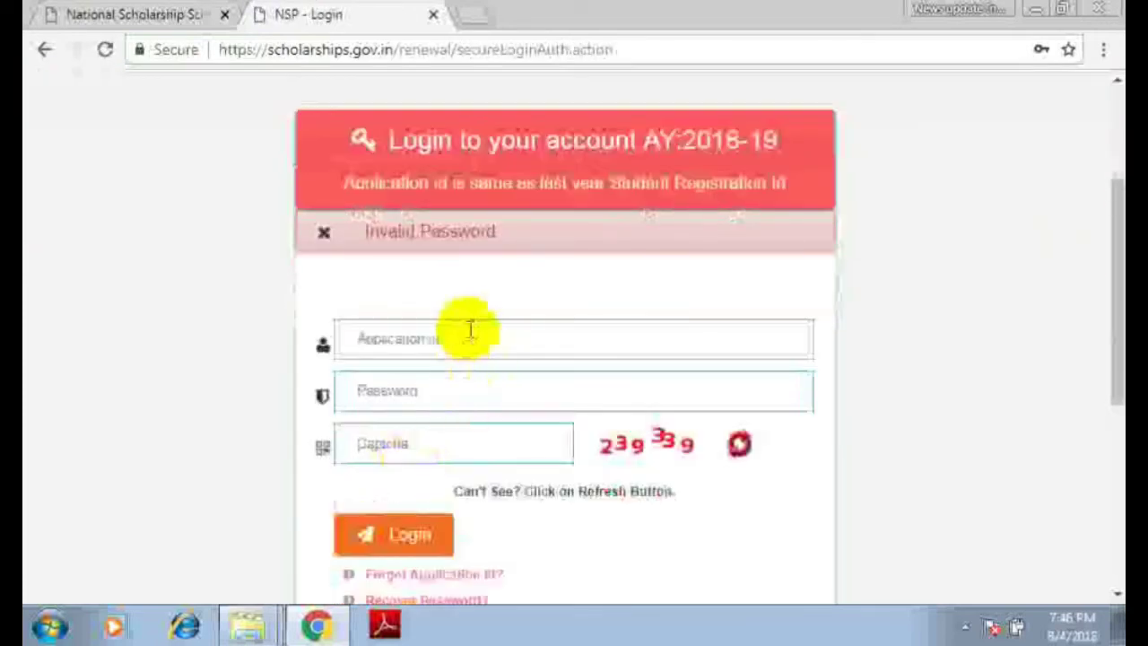
- Clear stray characters and re-enter the student's application id in the renewal login form
{"action": "left_click", "coordinate": [383, 338]}
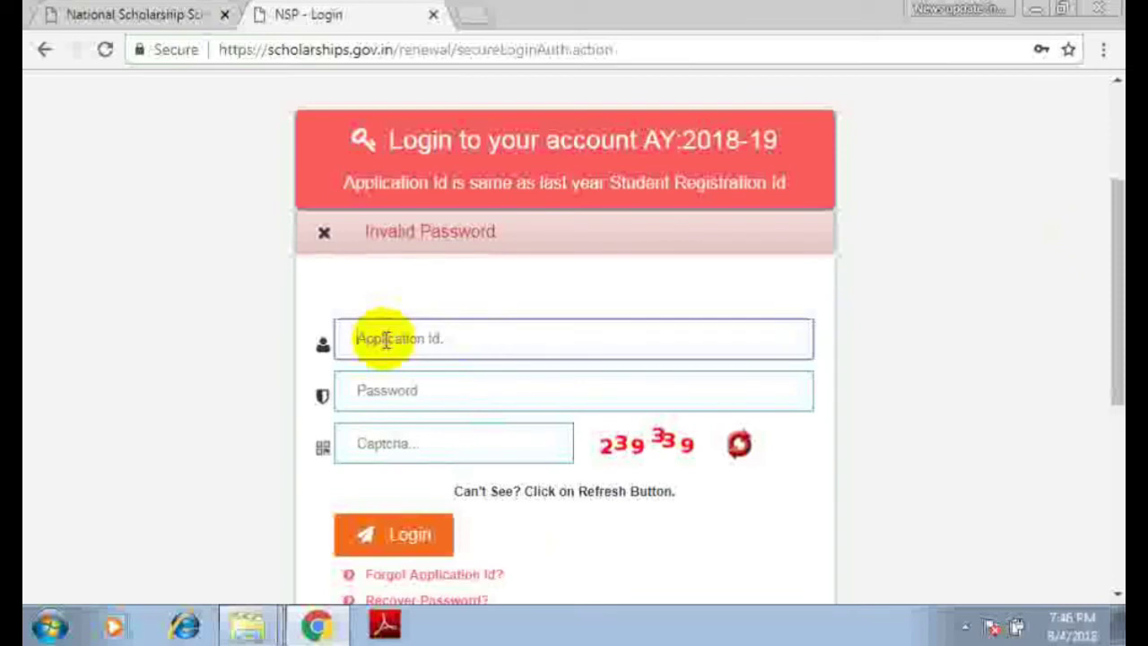
{"action": "type", "text": "x"}
{"action": "key", "text": "BackSpace"}
{"action": "type", "text": "as"}
{"action": "key", "text": "BackSpace"}
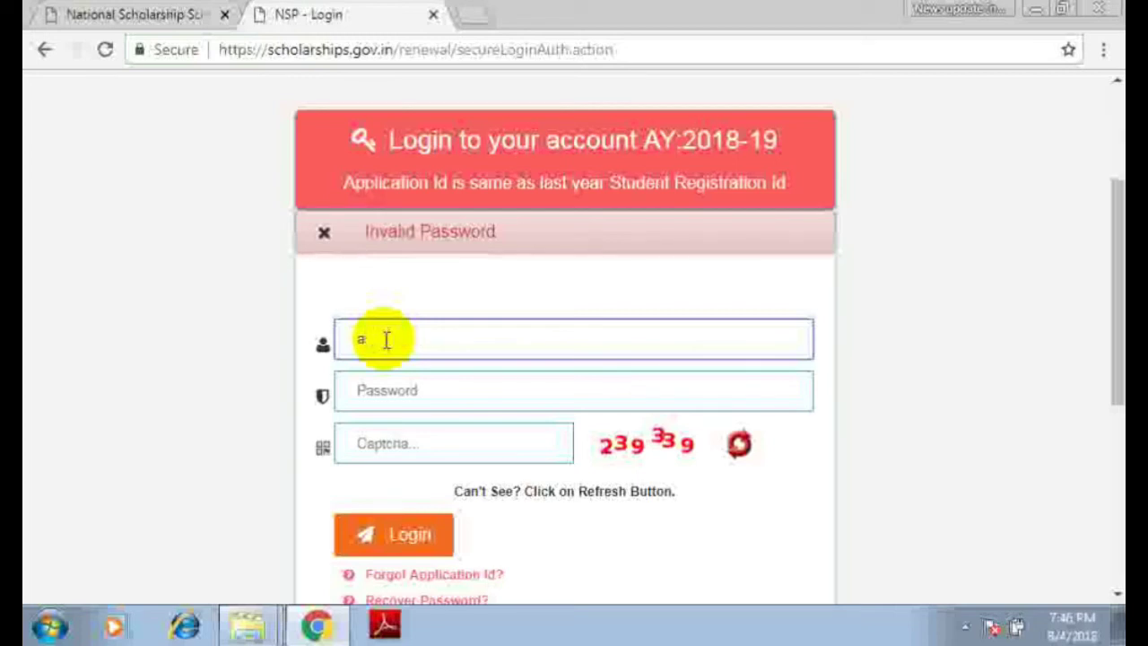
{"action": "key", "text": "BackSpace"}
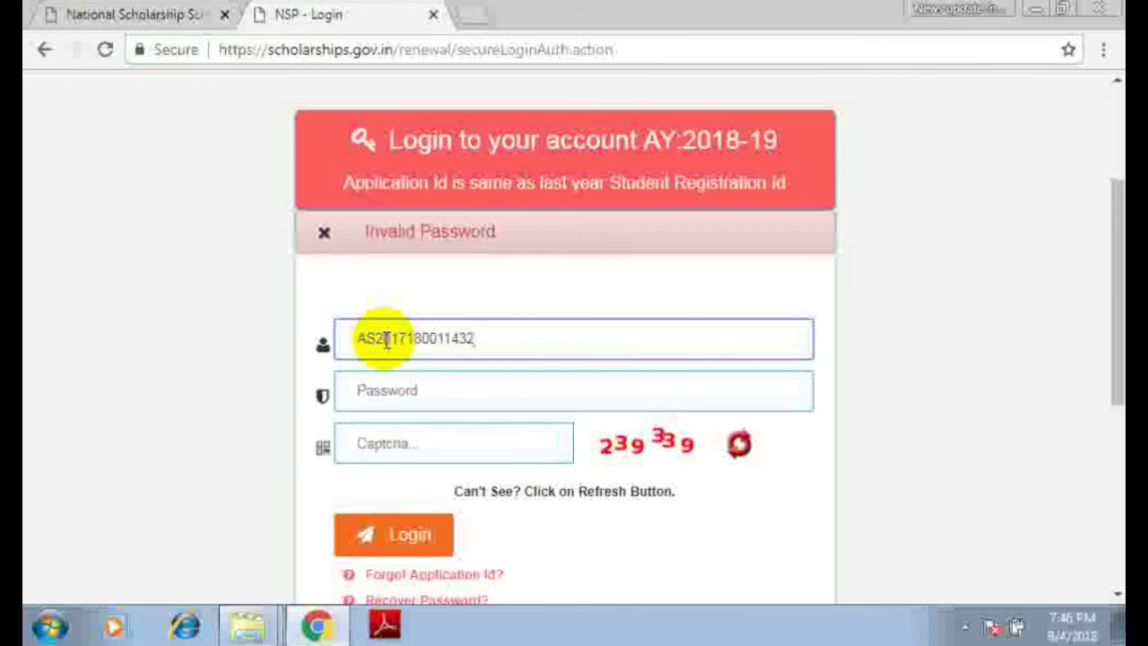
{"action": "left_click_drag", "start_coordinate": [501, 341], "coordinate": [332, 369]}
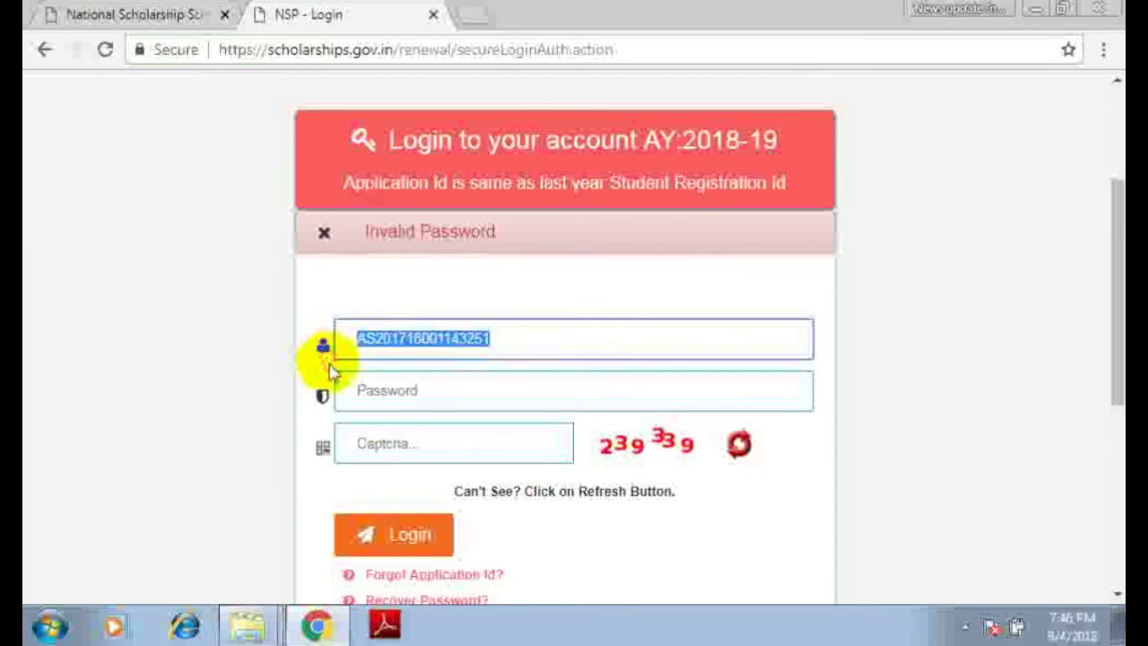
- Enter the account password and the shown captcha code, then log in to the renewal account
{"action": "left_click", "coordinate": [339, 392]}
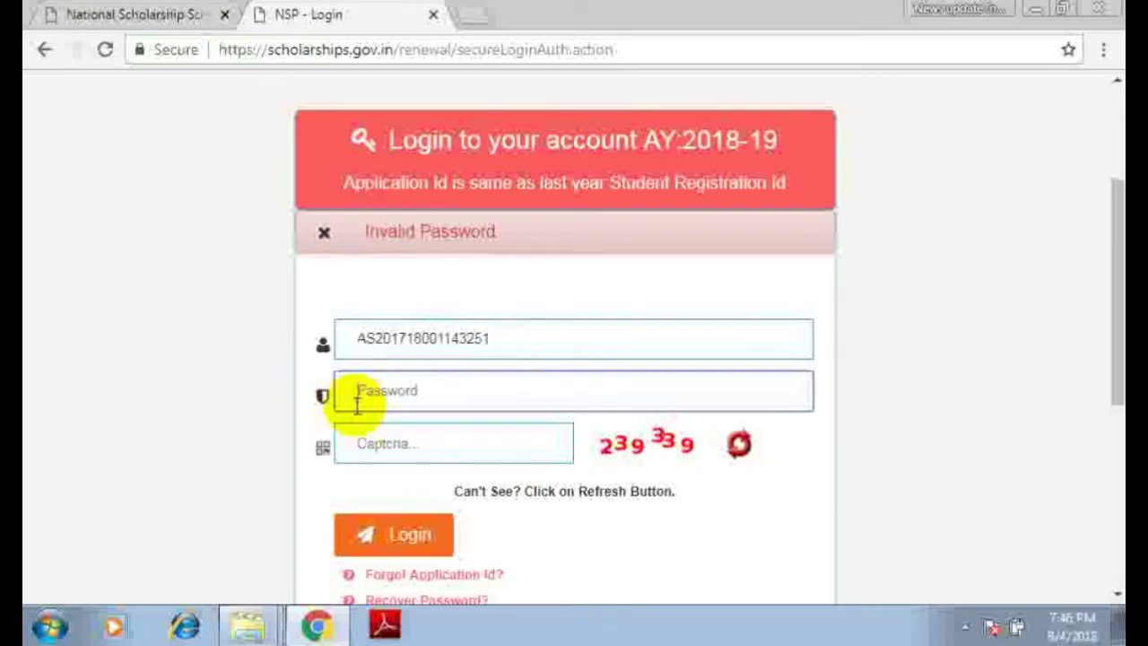
{"action": "type", "text": "••"}
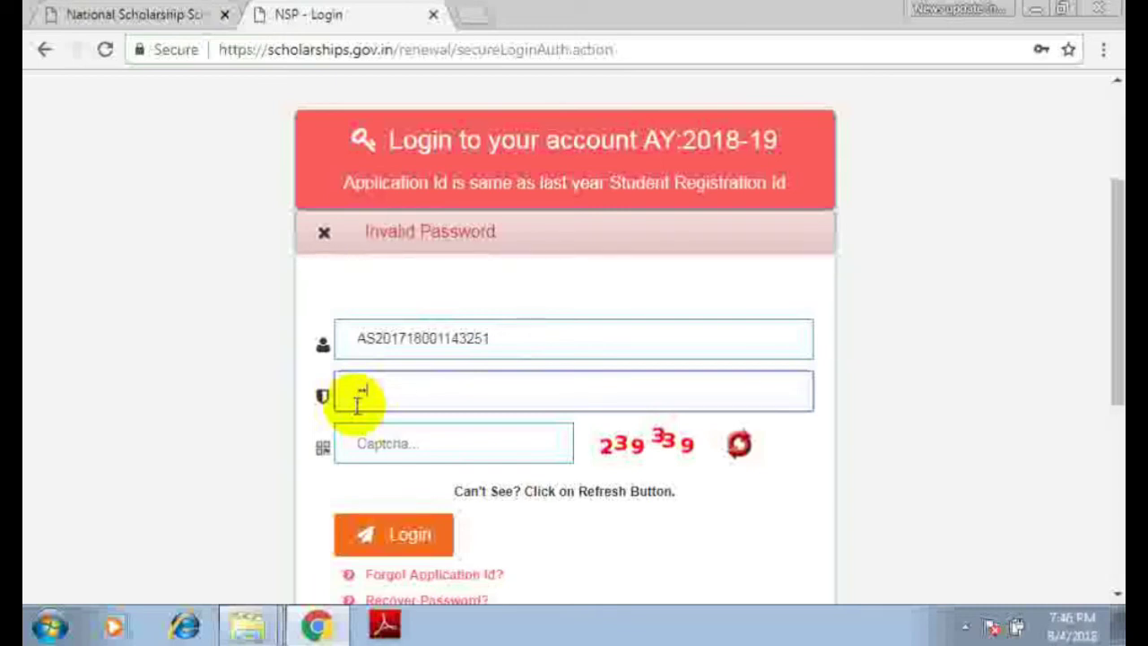
{"action": "type", "text": "•••••••••"}
{"action": "left_click", "coordinate": [363, 441]}
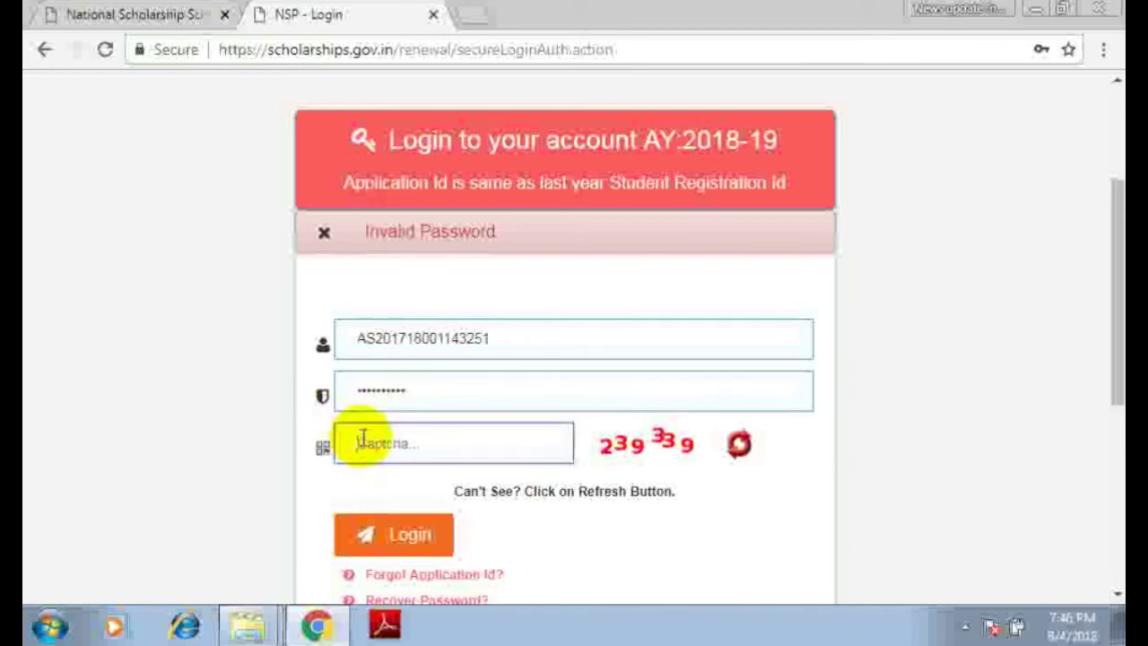
{"action": "type", "text": "239339"}
{"action": "left_click", "coordinate": [355, 531]}
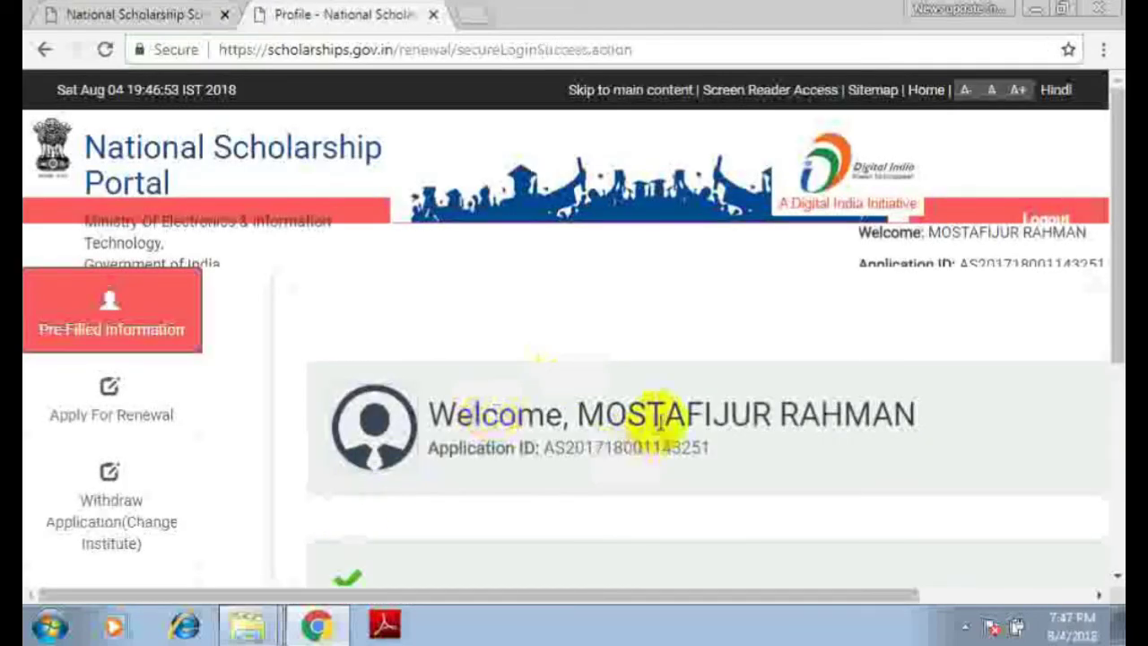
- Open Apply For Renewal from the profile page's left sidebar
{"action": "scroll", "coordinate": [650, 417], "scroll_direction": "down", "scroll_amount": 3}
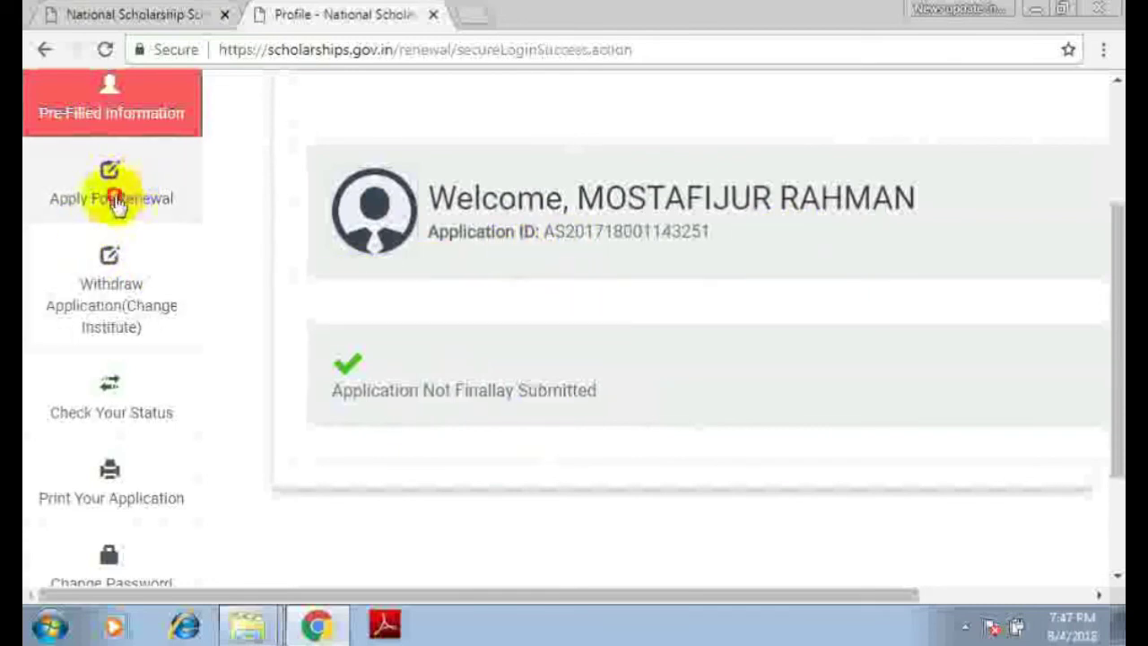
{"action": "left_click", "coordinate": [117, 204]}
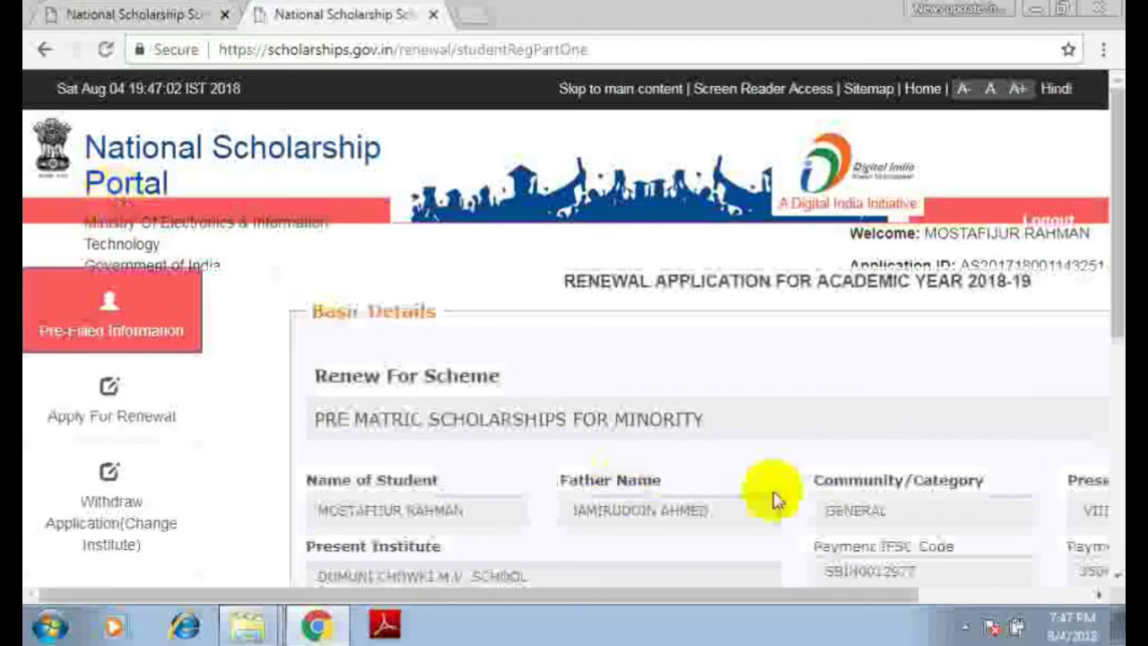
{"action": "scroll", "coordinate": [1107, 332], "scroll_direction": "down", "scroll_amount": 1}
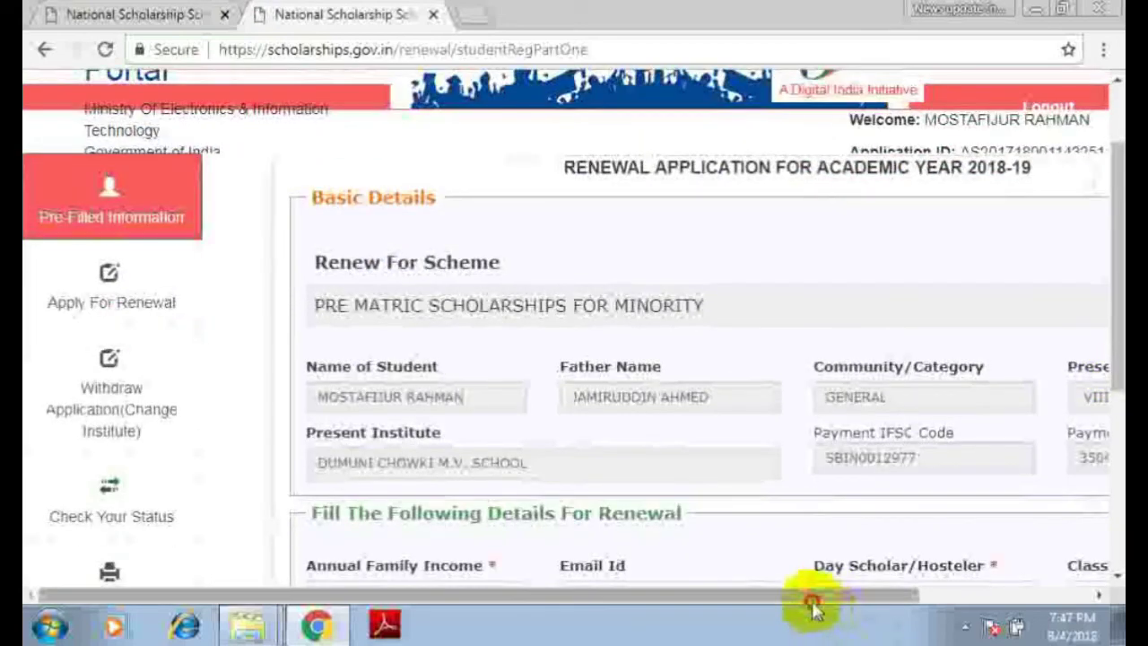
{"action": "left_click_drag", "start_coordinate": [810, 595], "coordinate": [938, 594]}
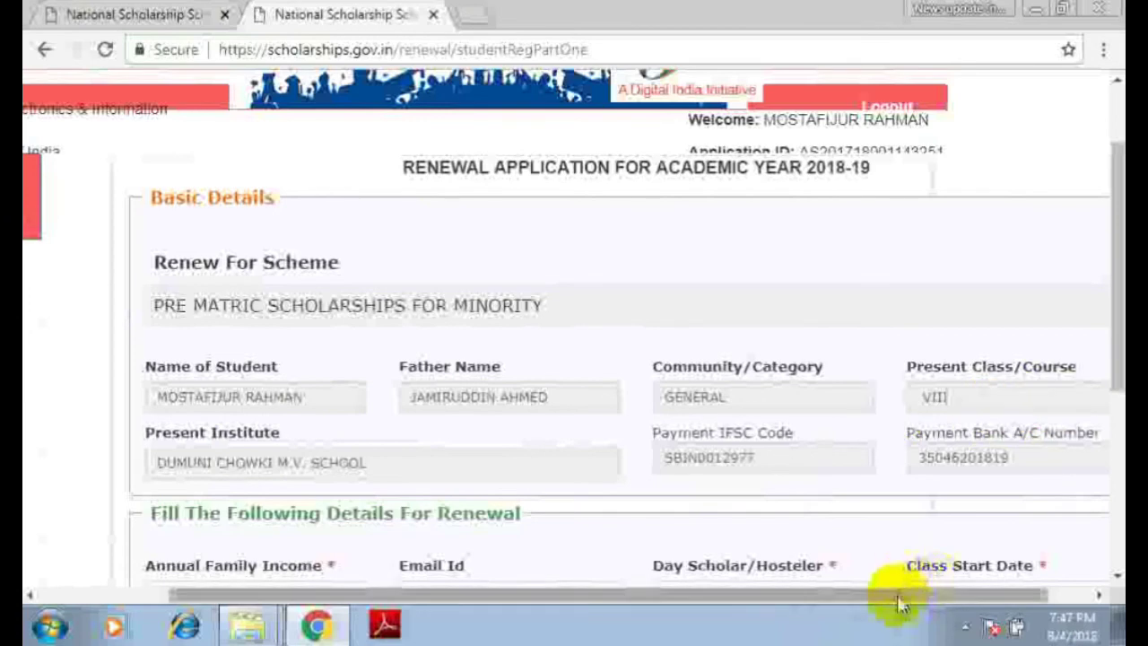
{"action": "left_click_drag", "start_coordinate": [897, 595], "coordinate": [948, 594]}
{"action": "left_click_drag", "start_coordinate": [1116, 354], "coordinate": [1116, 408]}
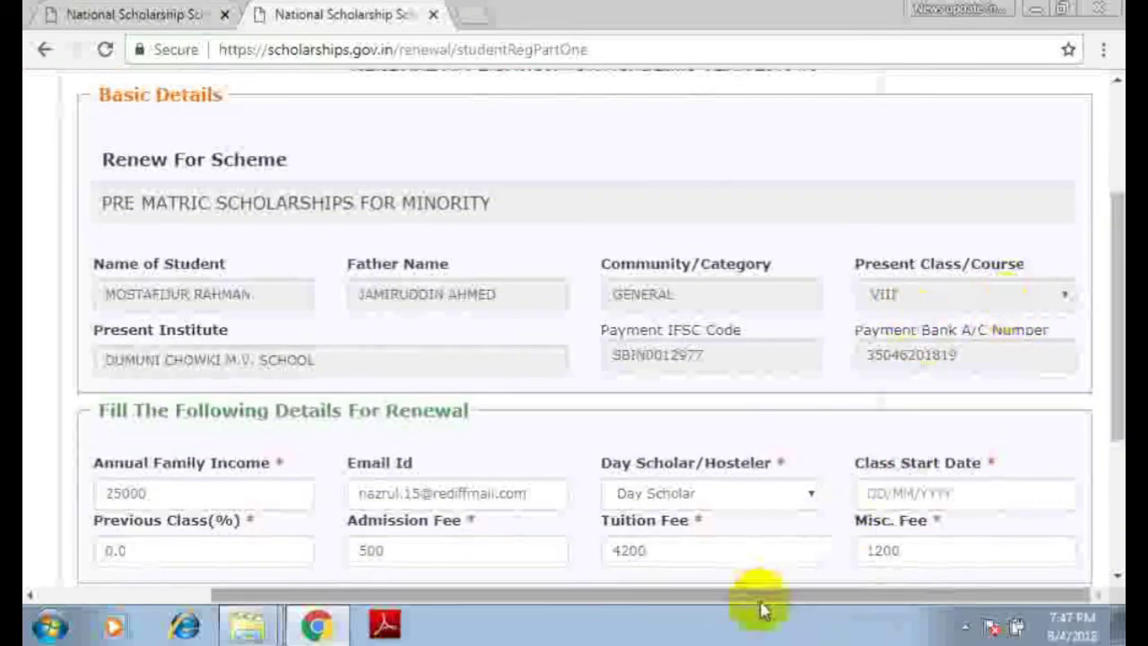
{"action": "left_click_drag", "start_coordinate": [761, 597], "coordinate": [648, 597]}
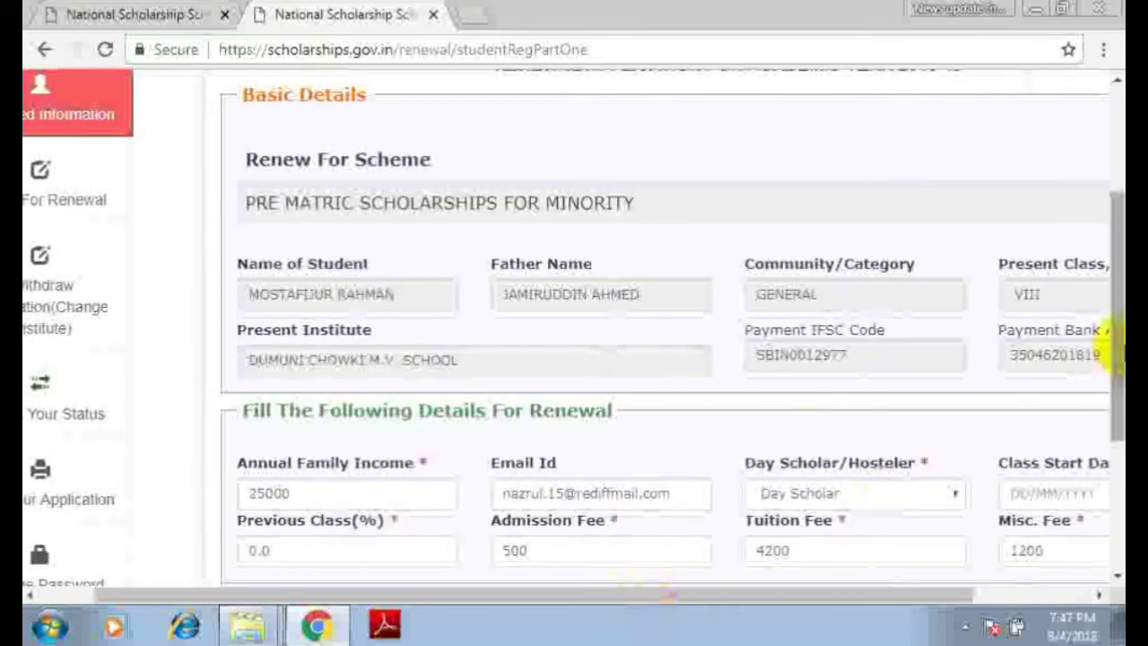
{"action": "left_click_drag", "start_coordinate": [1117, 333], "coordinate": [1110, 425]}
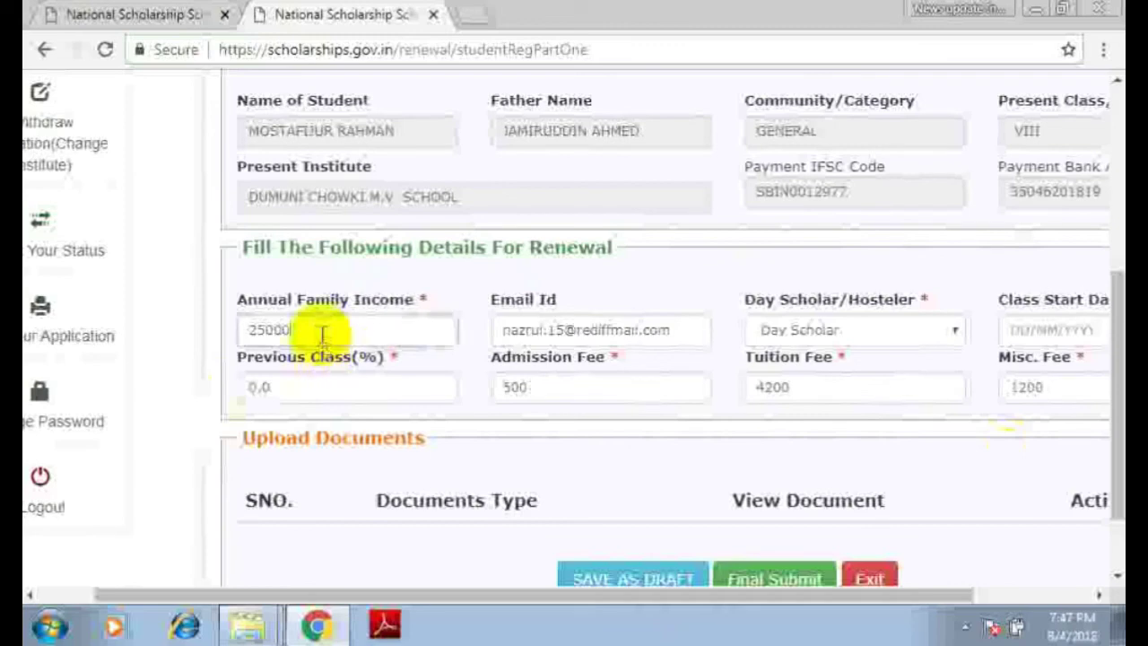
{"action": "left_click", "coordinate": [320, 330]}
{"action": "left_click_drag", "start_coordinate": [679, 596], "coordinate": [730, 599]}
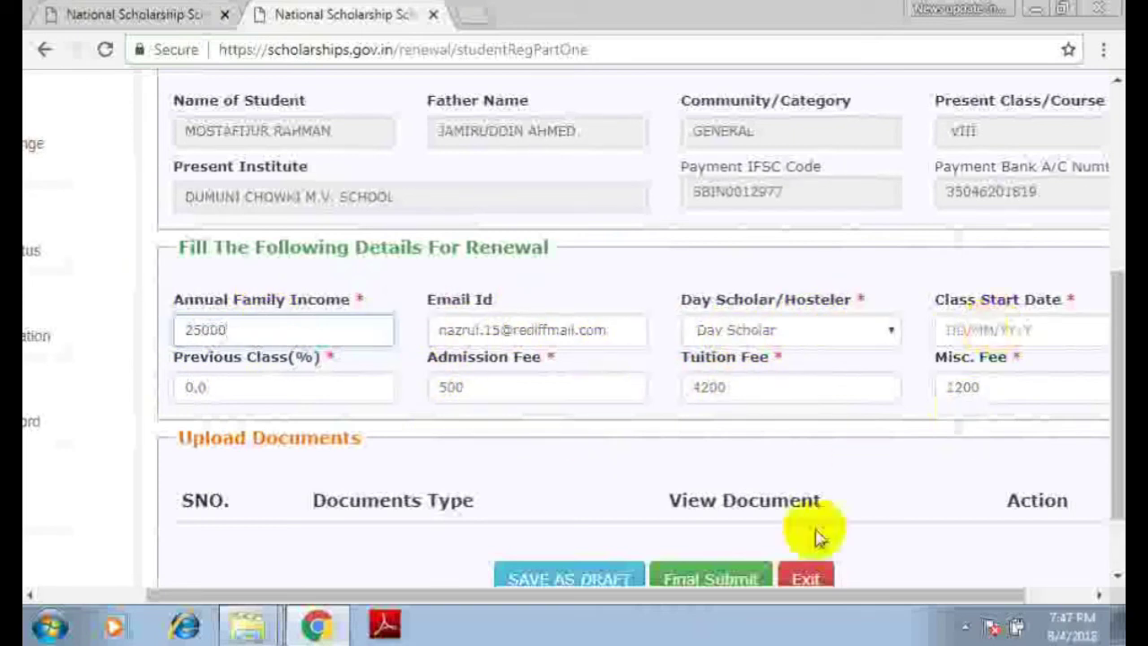
{"action": "left_click_drag", "start_coordinate": [829, 595], "coordinate": [897, 592]}
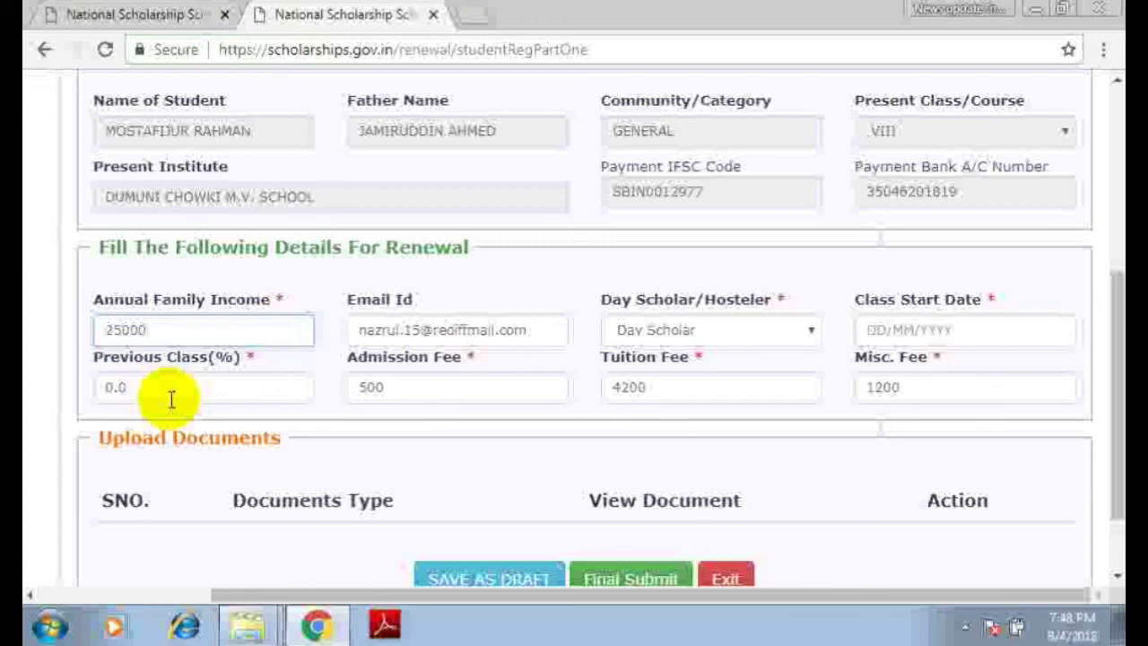
- Check the Admission Fee and Misc. Fee entries, then Final Submit the renewal application
{"action": "left_click", "coordinate": [411, 395]}
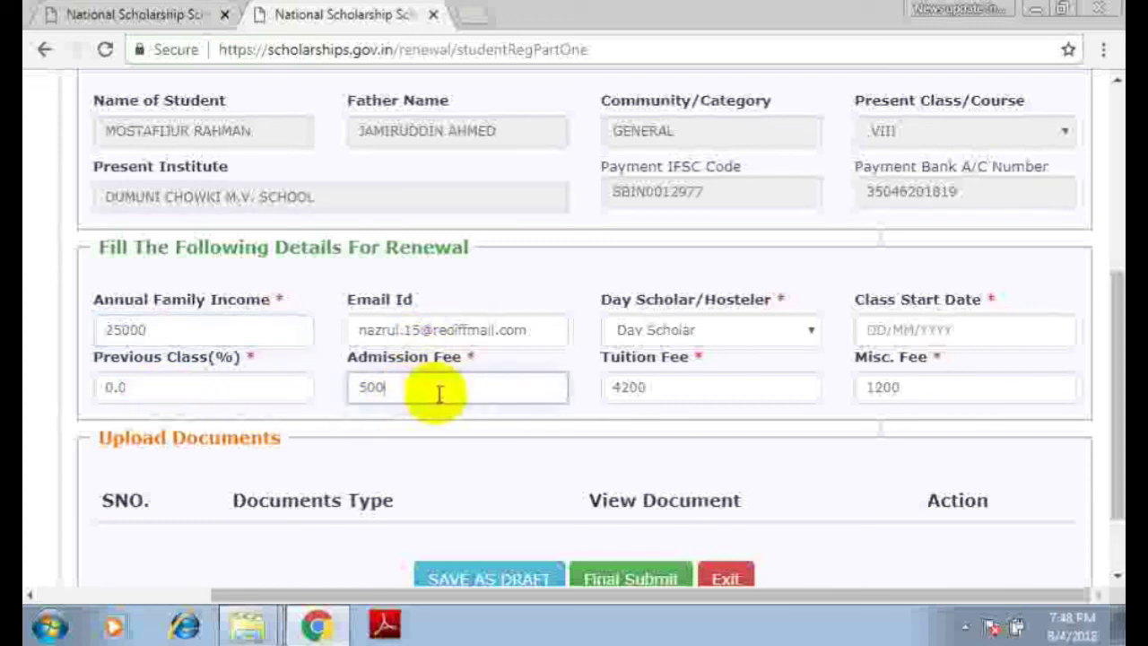
{"action": "left_click", "coordinate": [672, 392]}
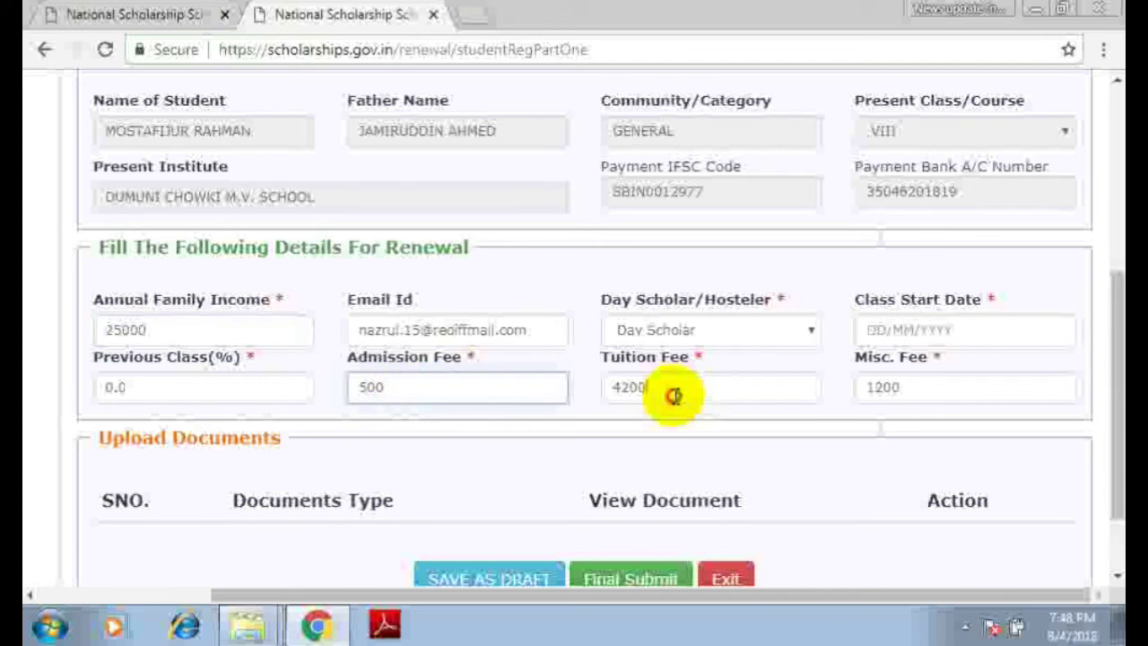
{"action": "left_click", "coordinate": [844, 383]}
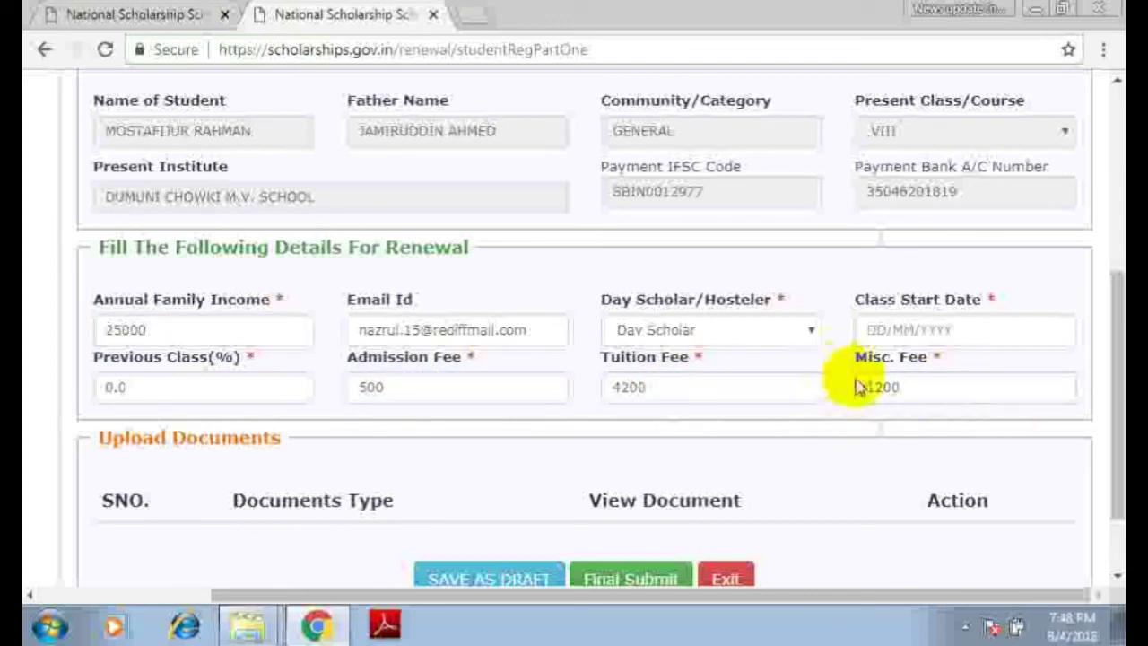
{"action": "scroll", "coordinate": [827, 435], "scroll_direction": "down", "scroll_amount": 2}
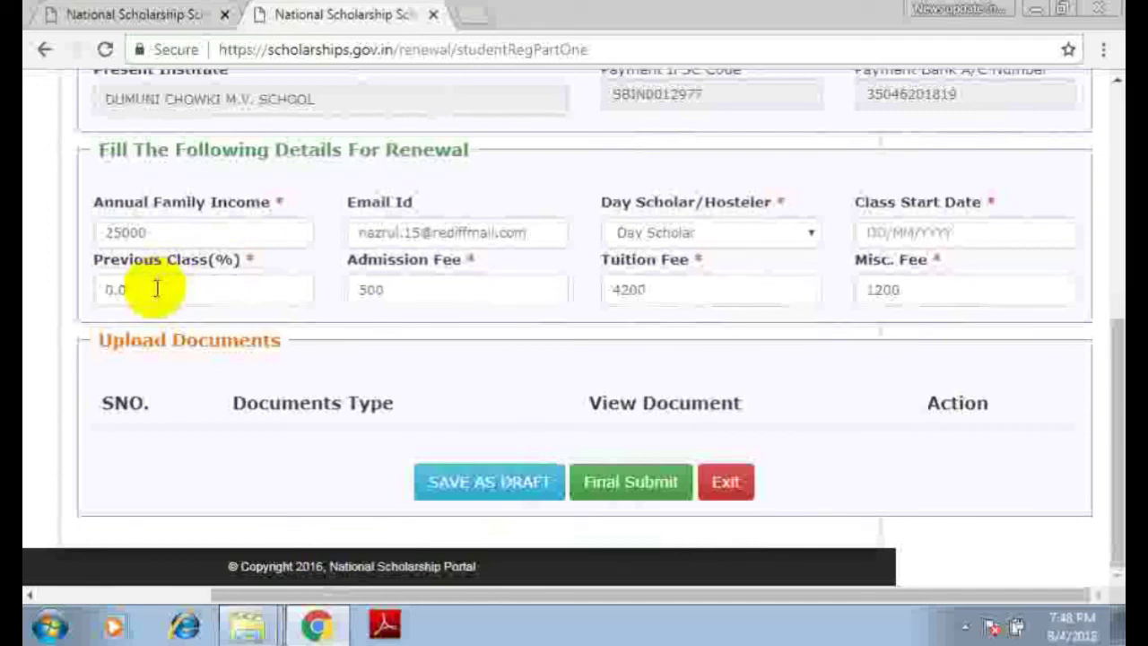
{"action": "left_click", "coordinate": [633, 481]}
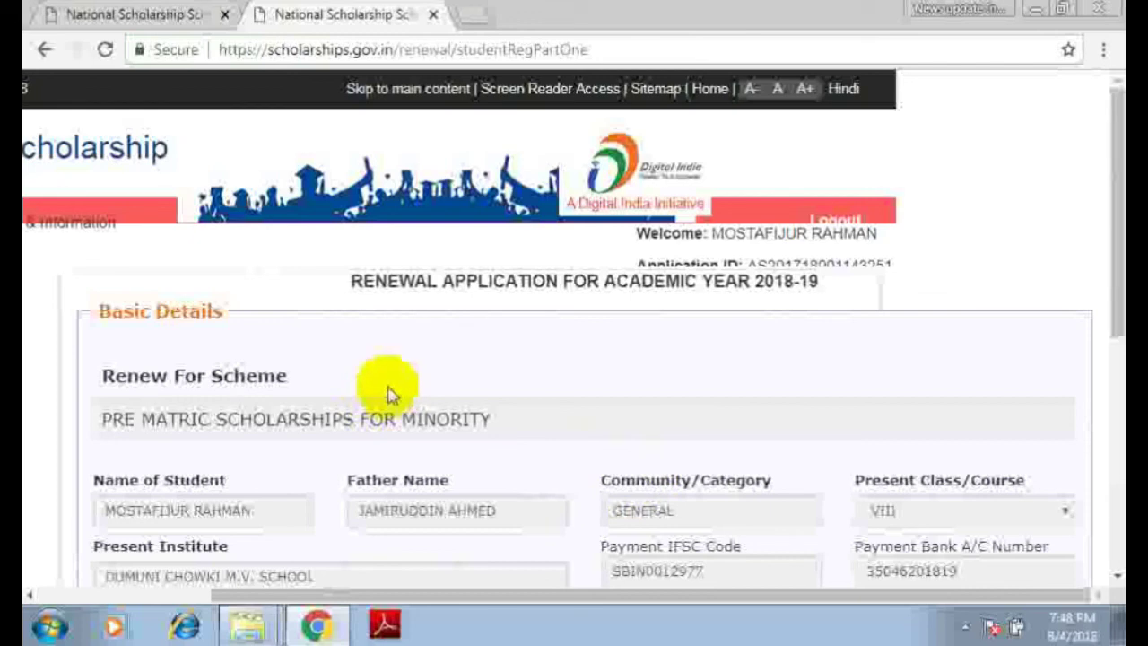
{"action": "scroll", "coordinate": [390, 395], "scroll_direction": "down", "scroll_amount": 5}
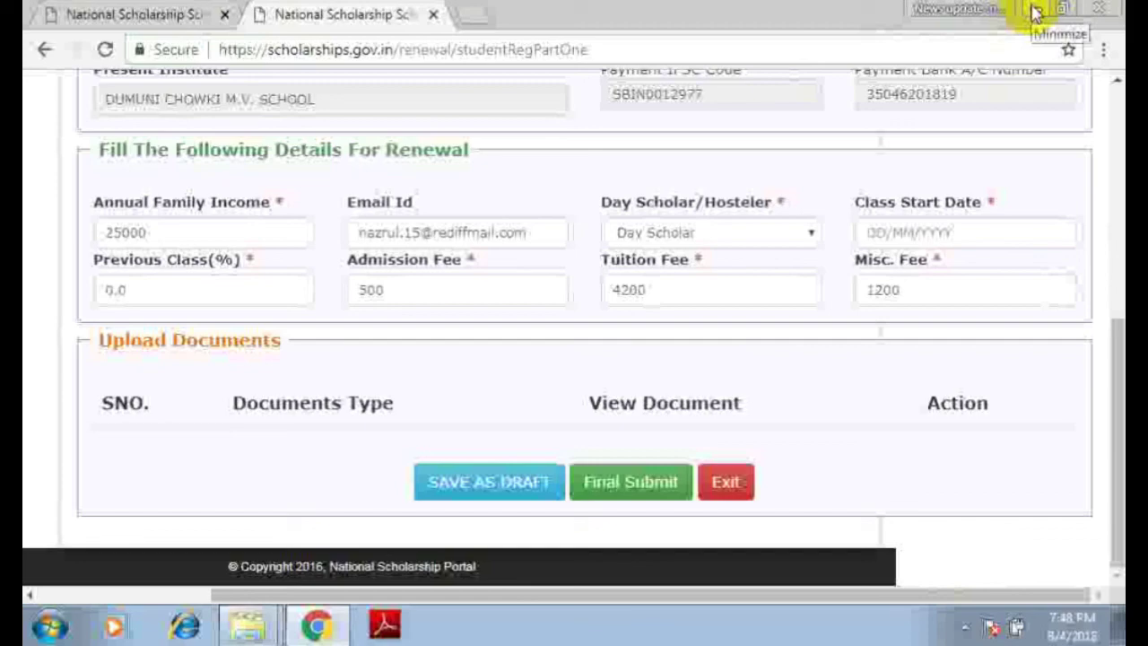
- Minimize Chrome to show the Windows desktop and check the hidden system tray icons
{"action": "left_click", "coordinate": [1033, 9]}
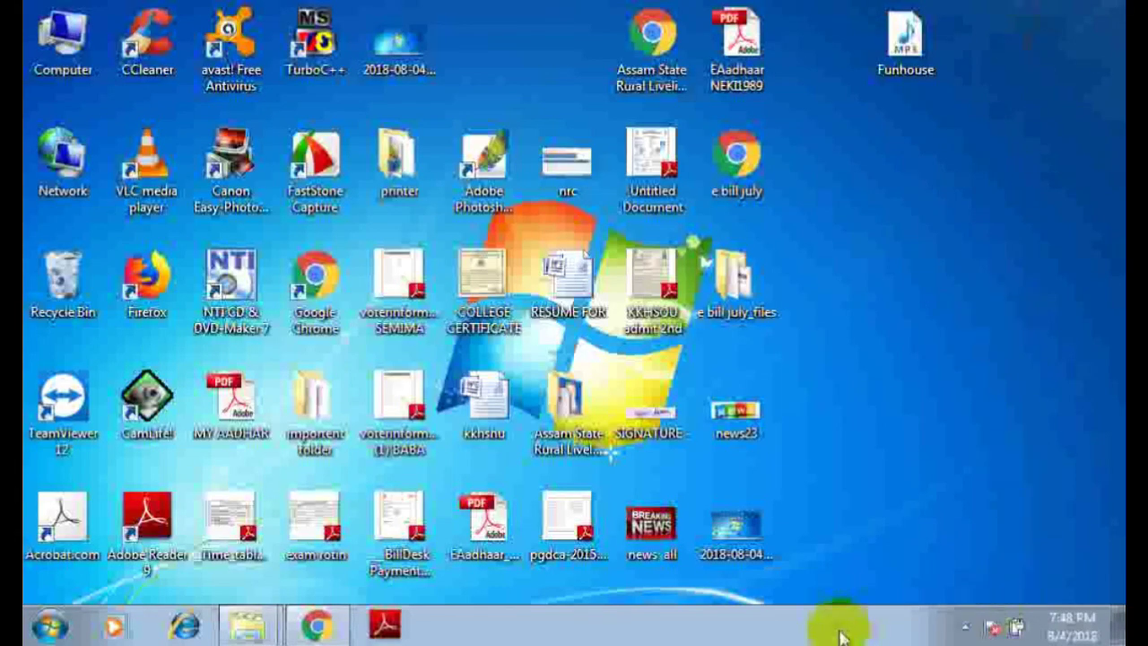
{"action": "left_click", "coordinate": [967, 625]}
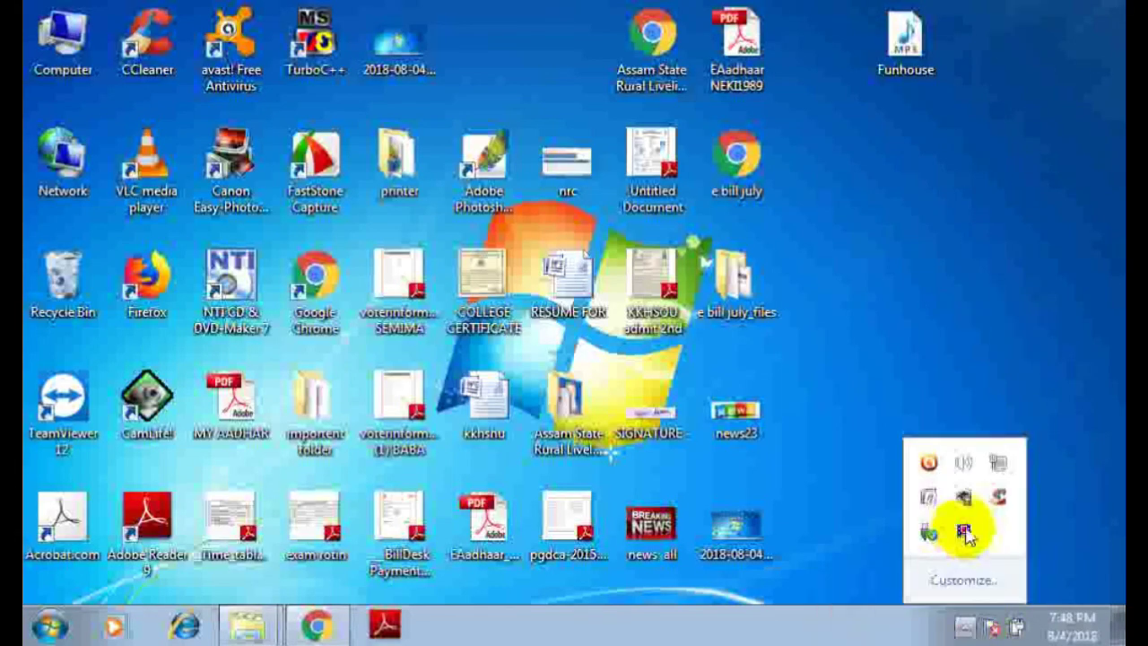
{"action": "left_click", "coordinate": [475, 573]}
{"action": "left_click", "coordinate": [965, 624]}
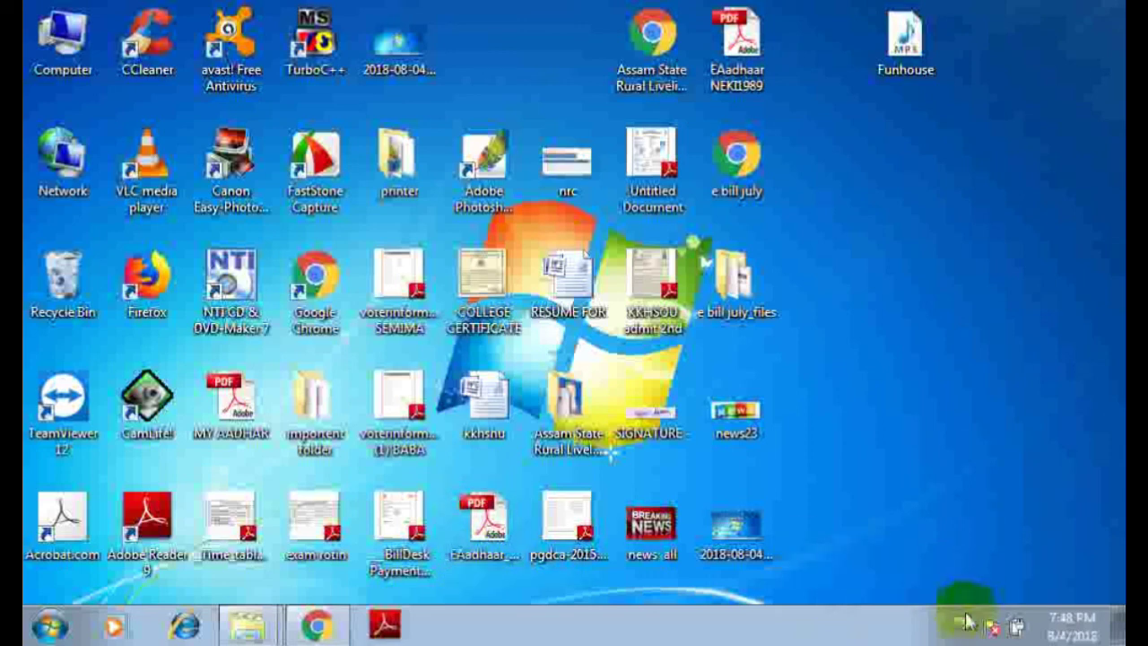